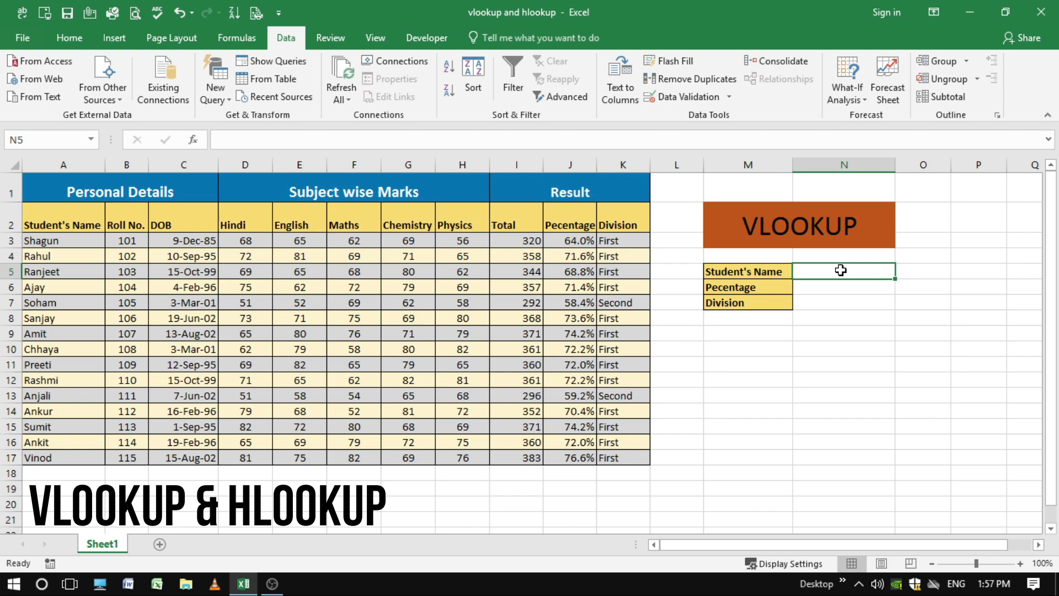
- Examine the student table's personal details, subject marks and result columns, along with the empty VLOOKUP cells N5 to N7
drag(78, 224, 94, 455)
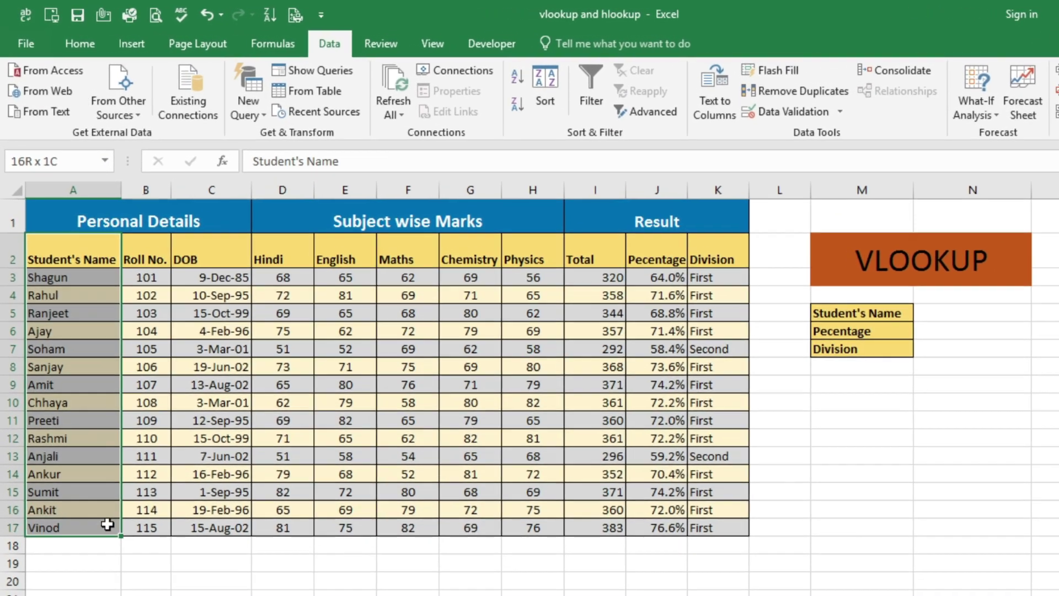
drag(107, 524, 204, 525)
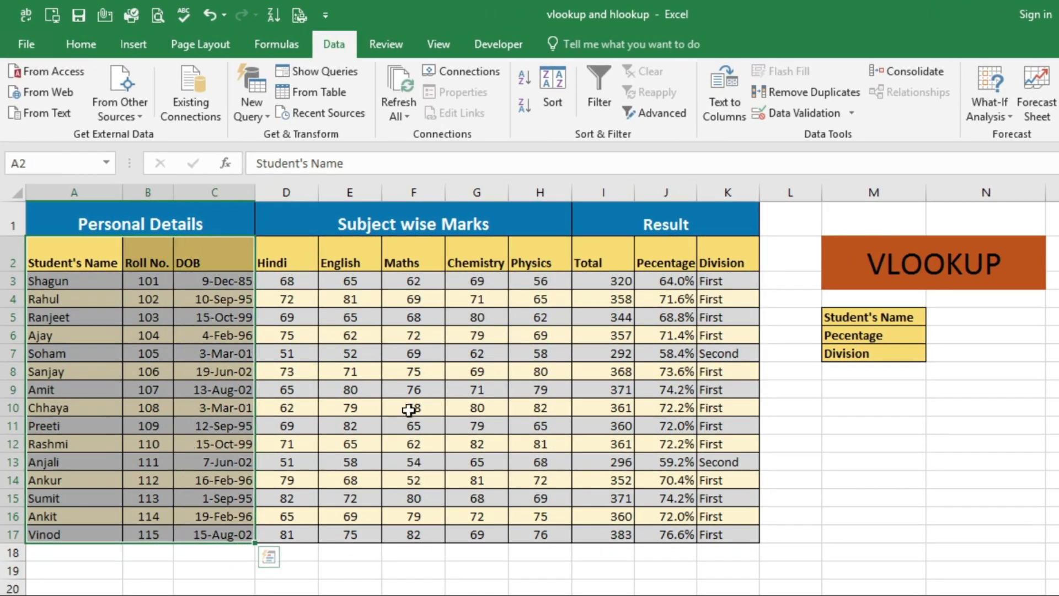
drag(279, 261, 551, 530)
click(612, 254)
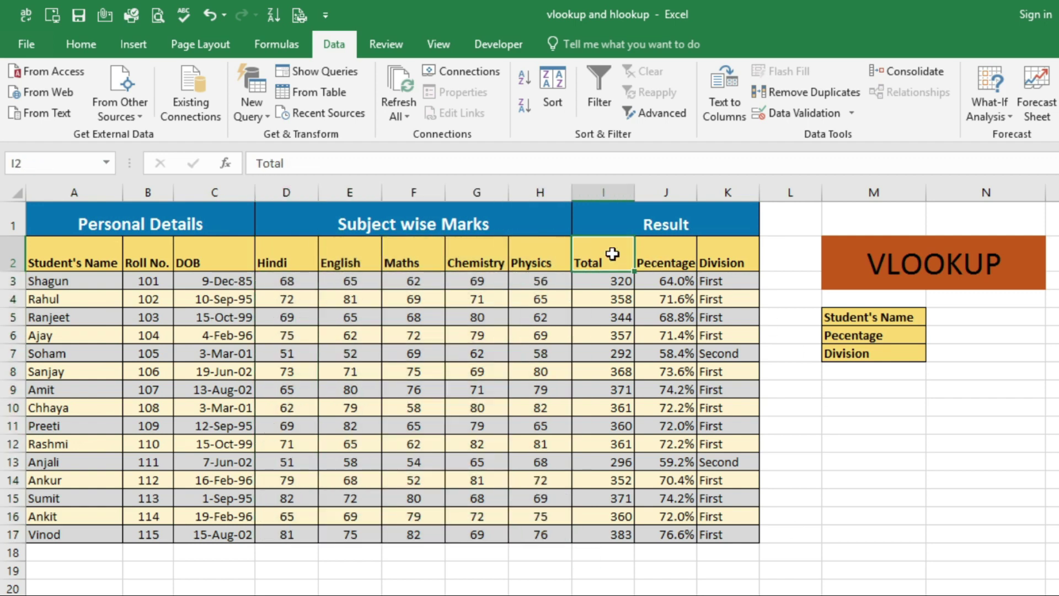
drag(612, 254, 705, 535)
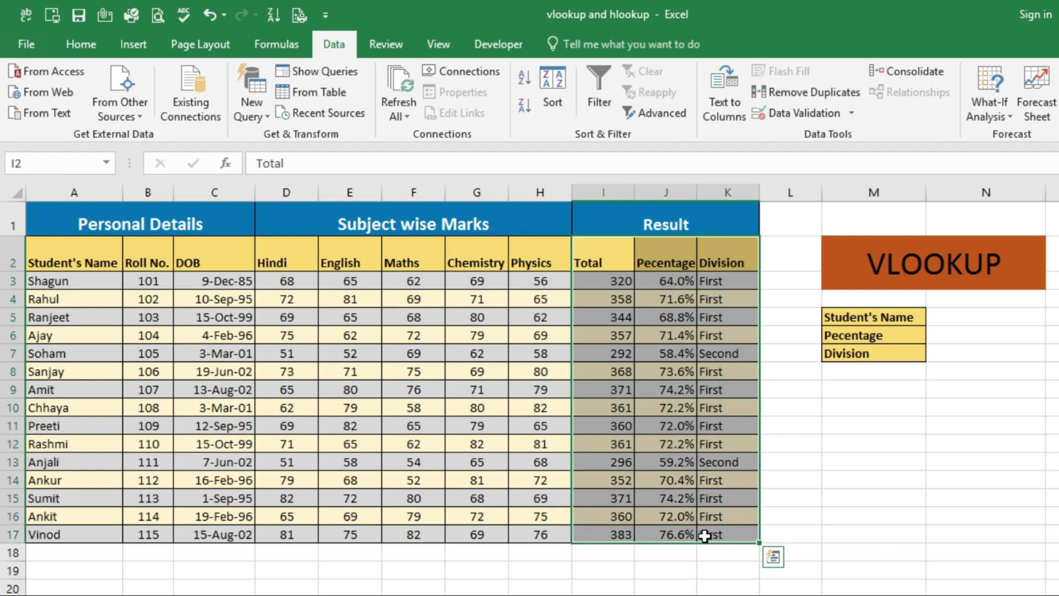
click(886, 446)
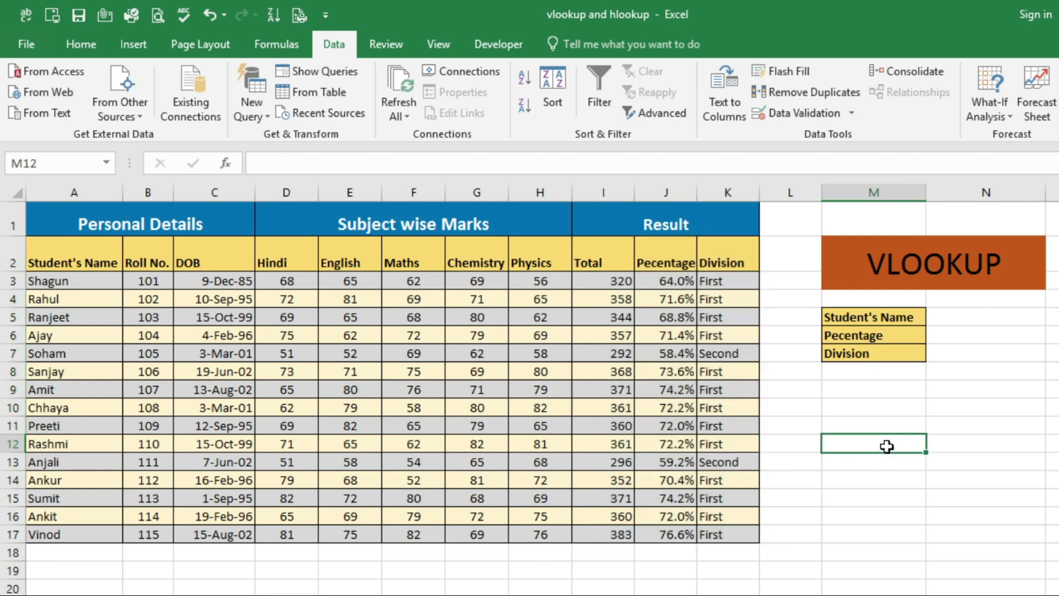
click(969, 318)
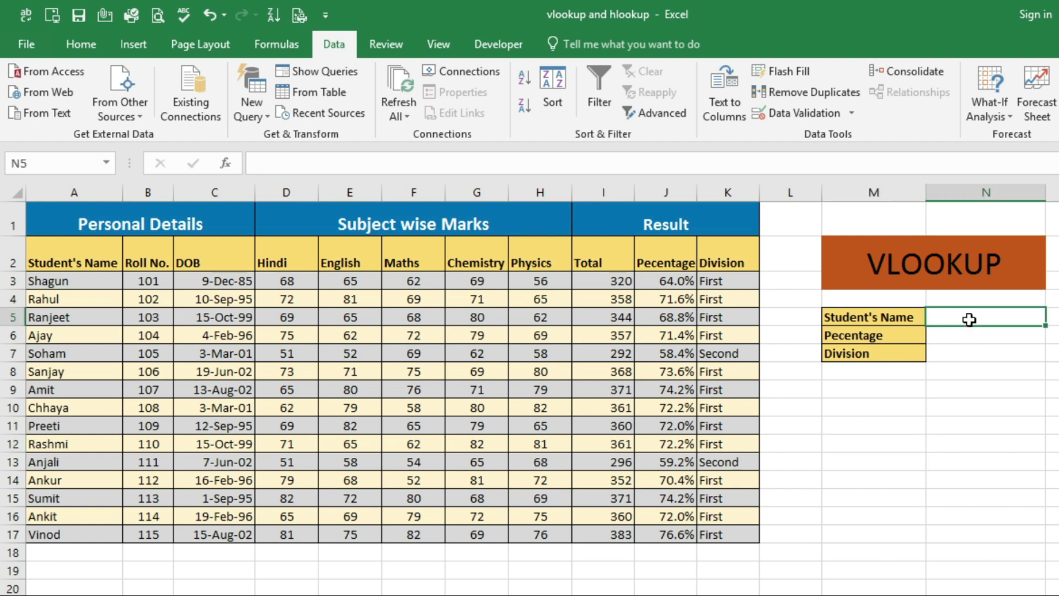
click(970, 338)
click(969, 354)
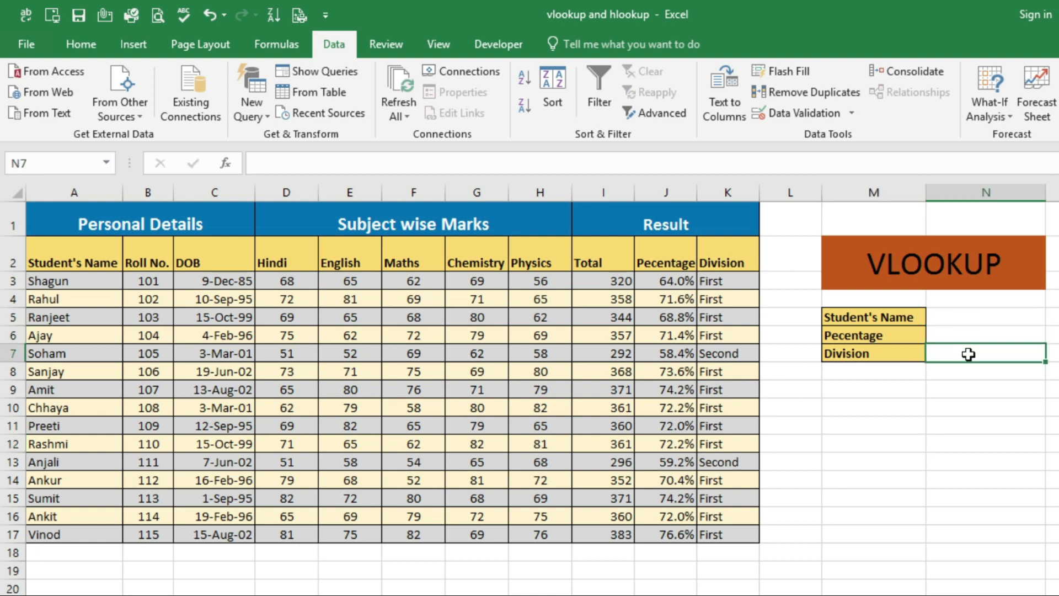
click(969, 320)
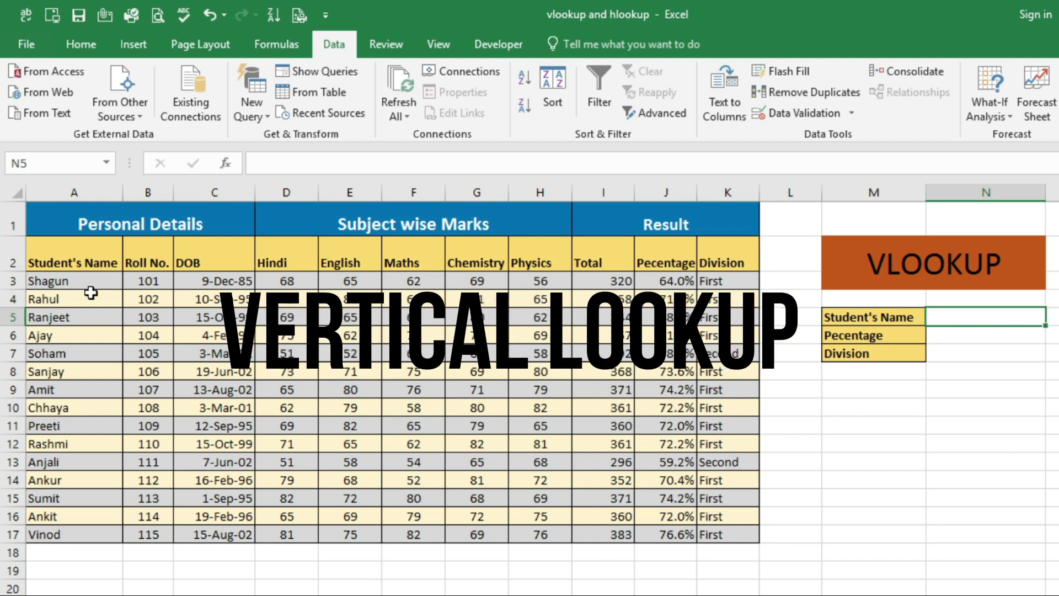
click(69, 267)
drag(69, 268, 69, 535)
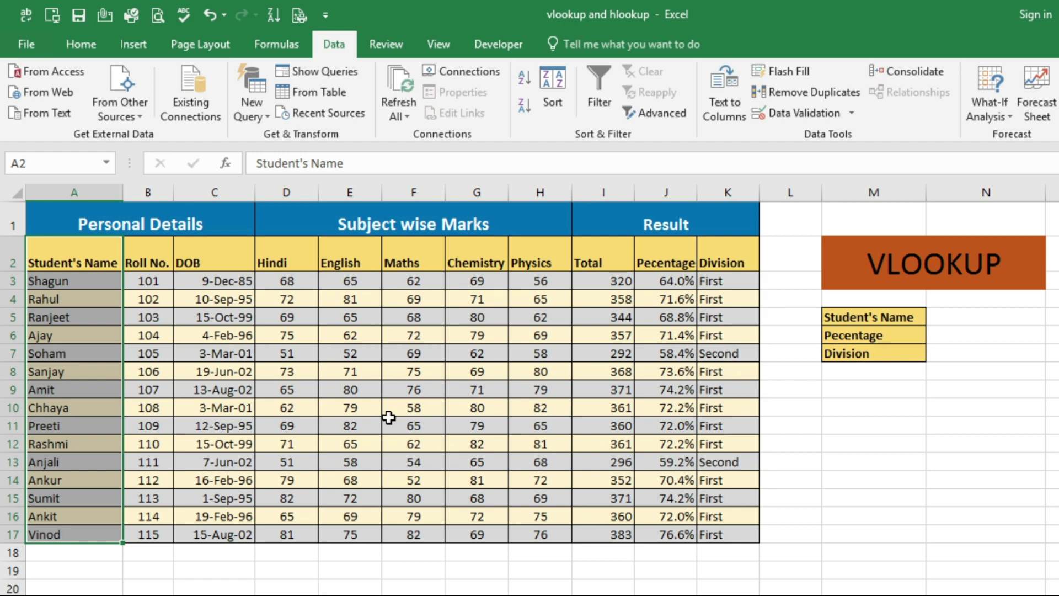
- Add List data validation to the Student's Name cell N5 with source =$A$3:$A$17, and check the entries its dropdown offers
click(964, 319)
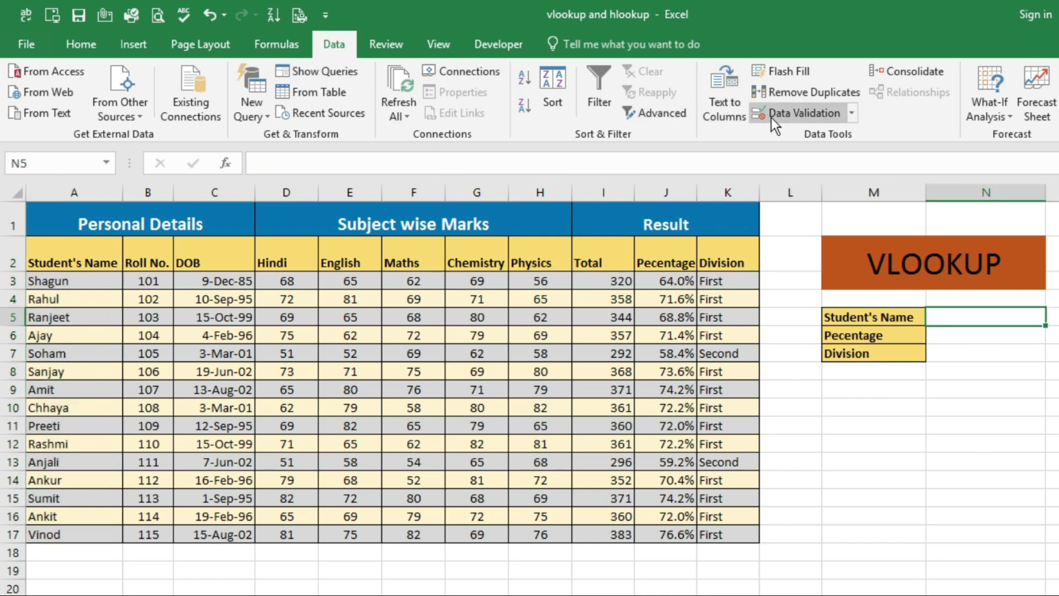
click(795, 114)
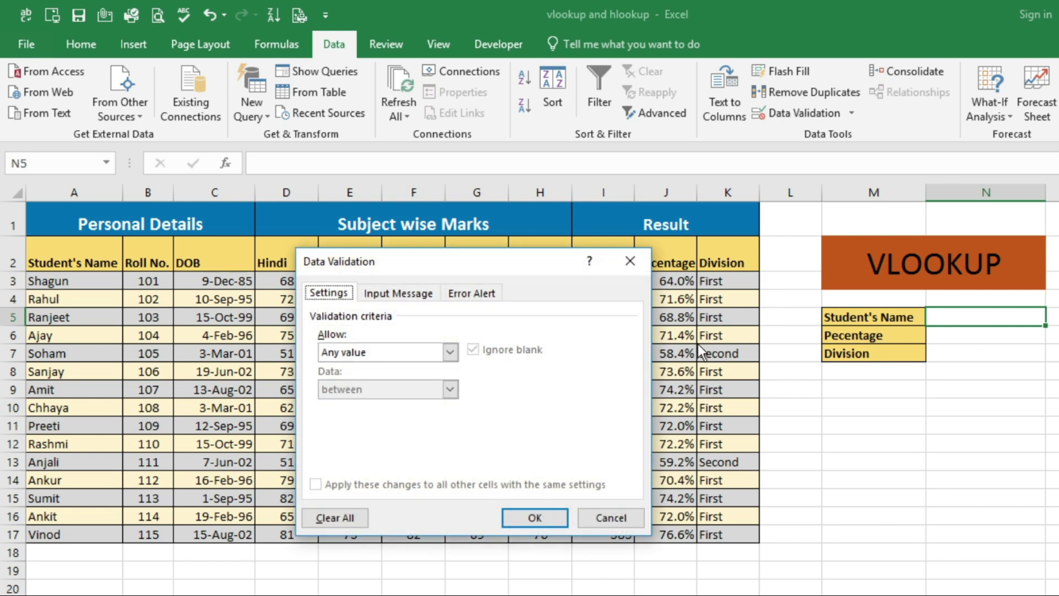
click(389, 350)
click(358, 402)
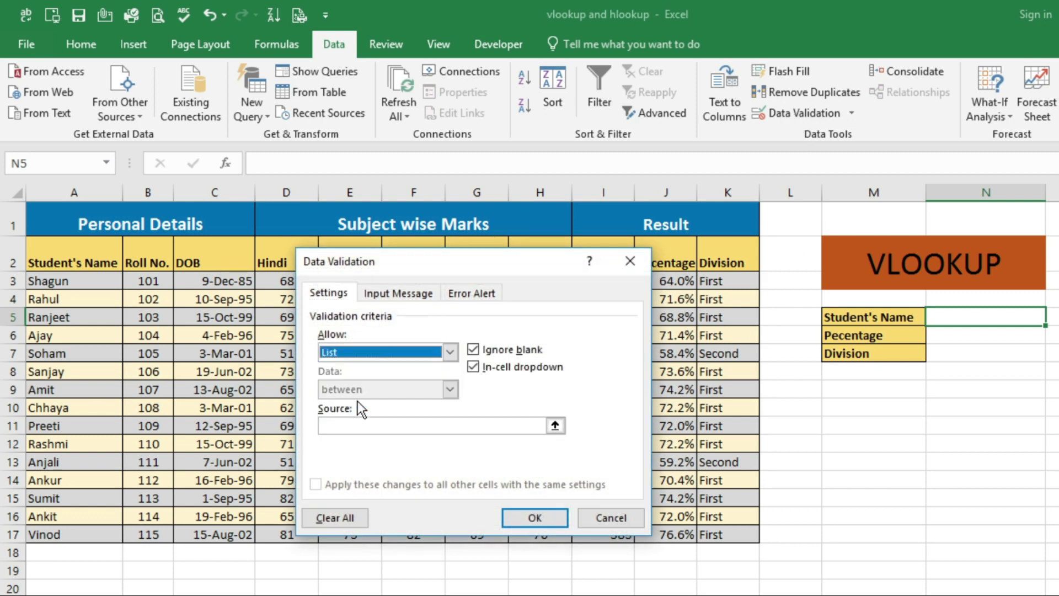
click(353, 426)
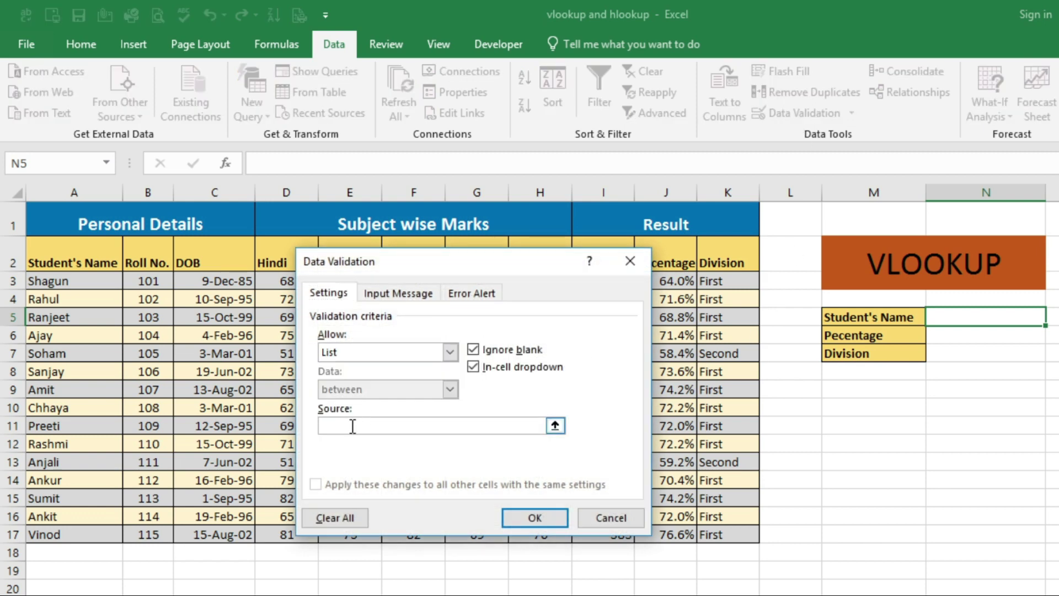
drag(70, 281, 77, 535)
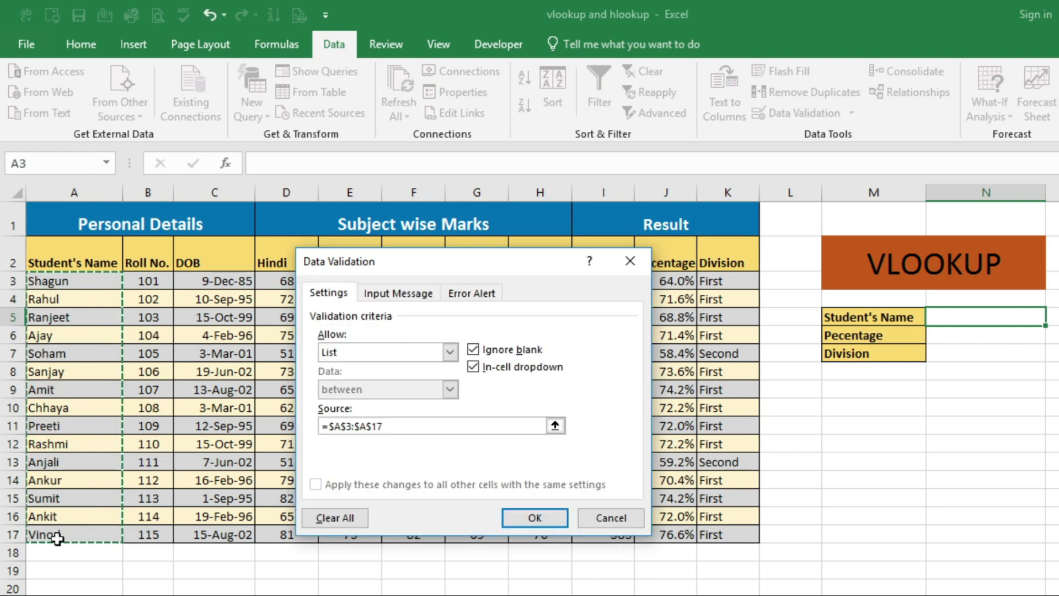
click(533, 519)
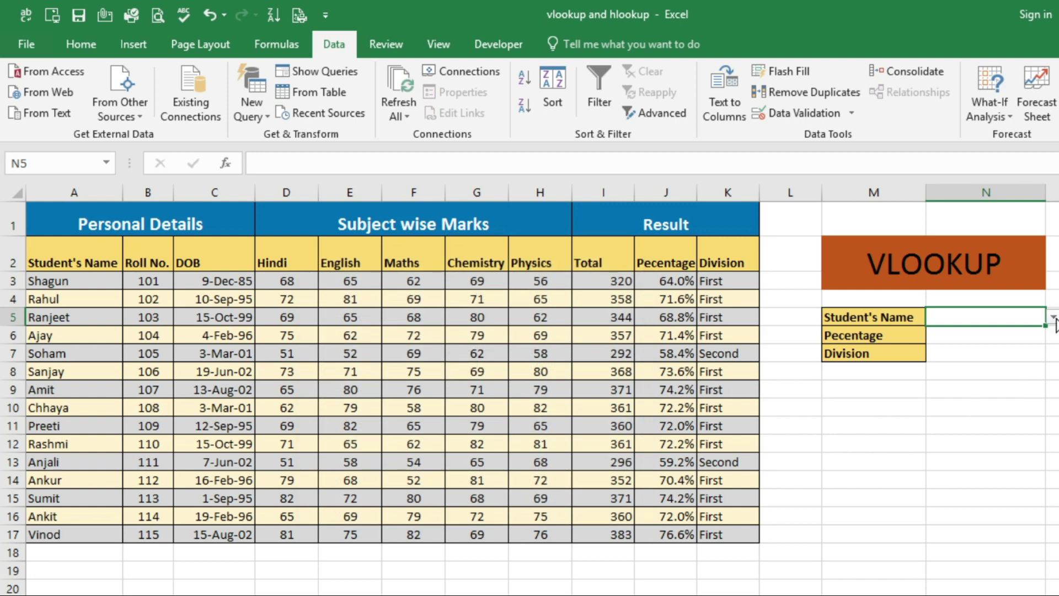
click(1053, 318)
scroll(1051, 375, down, 3)
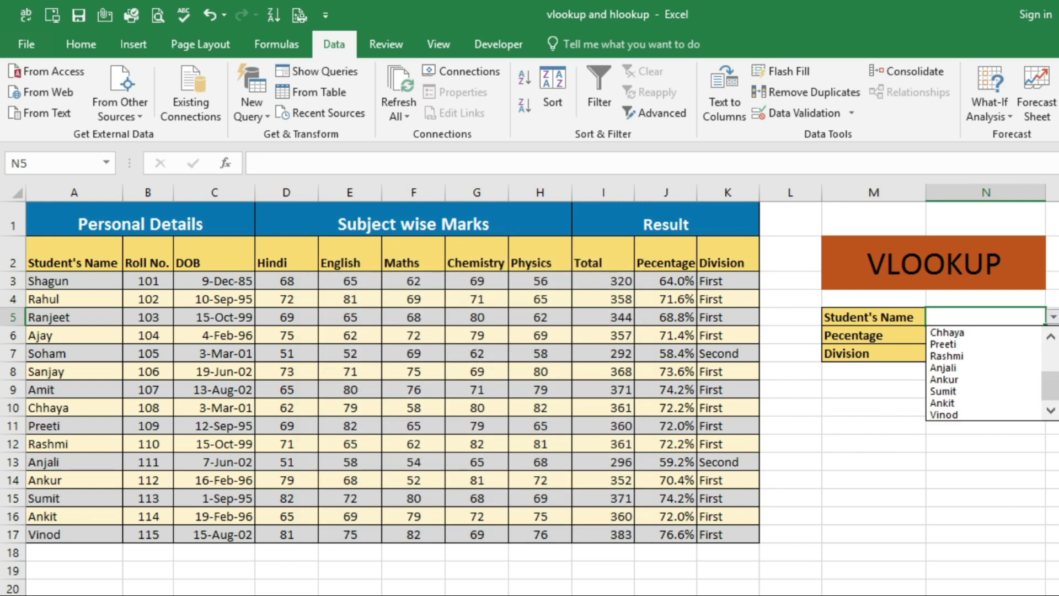
key(Escape)
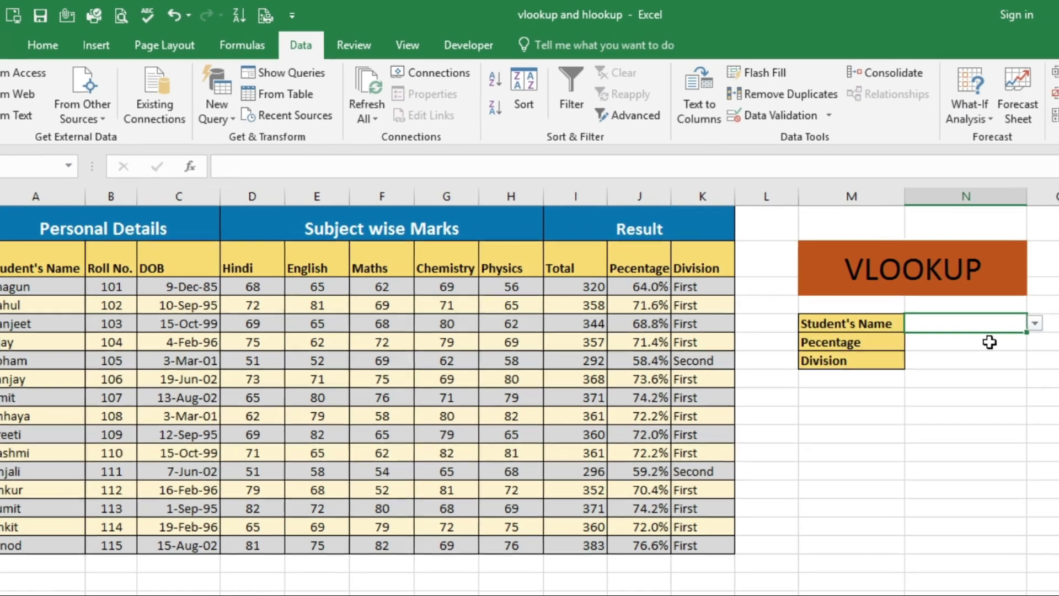
- Enter the exact-match formula =VLOOKUP(N5,A2:K17,10,0) in the Pecentage cell N6
click(1007, 335)
text(=VLOOK)
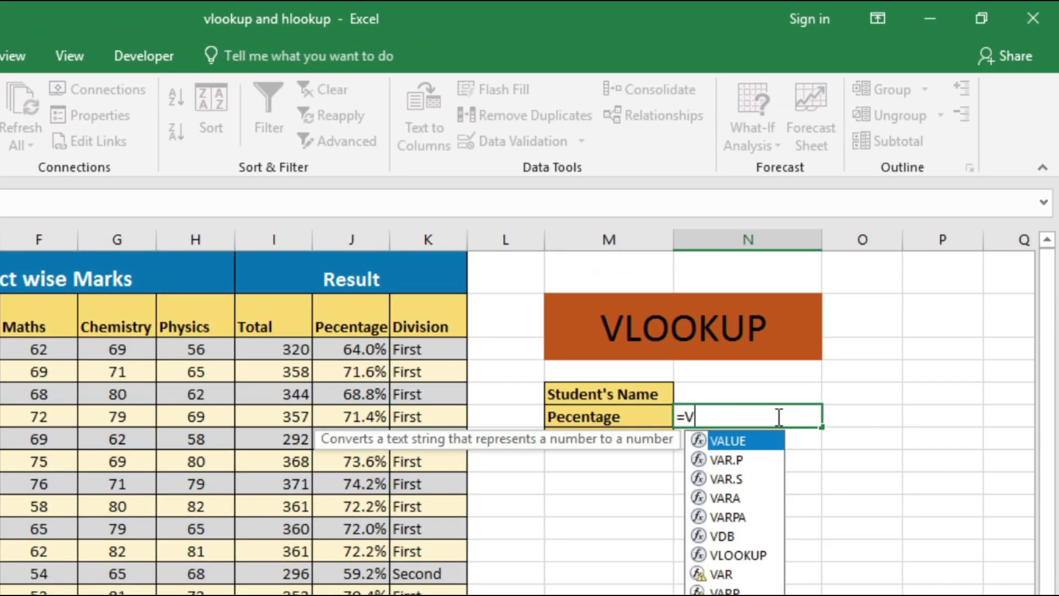
text(UP)
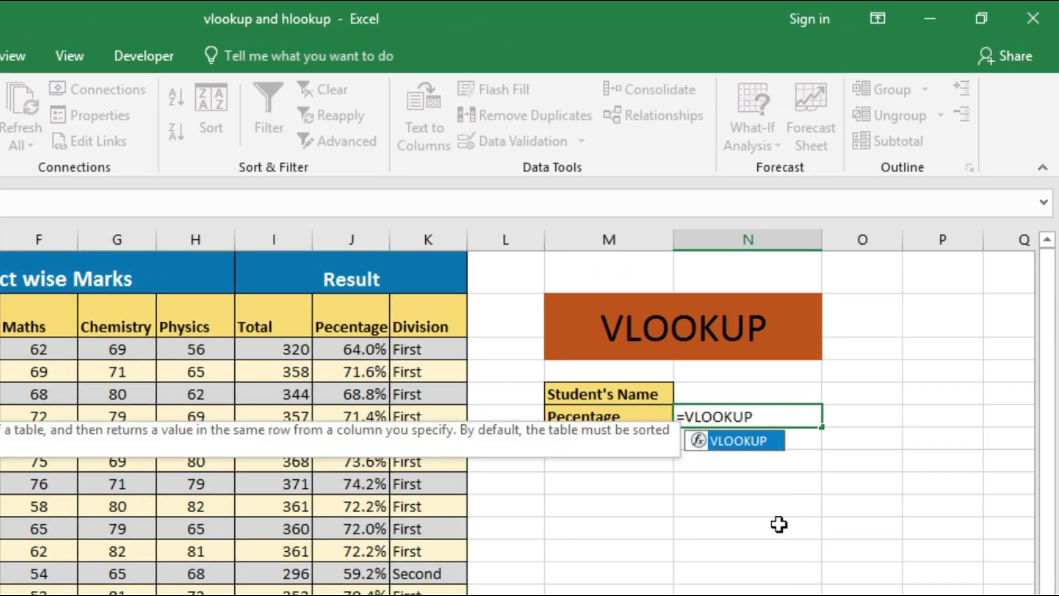
text(()
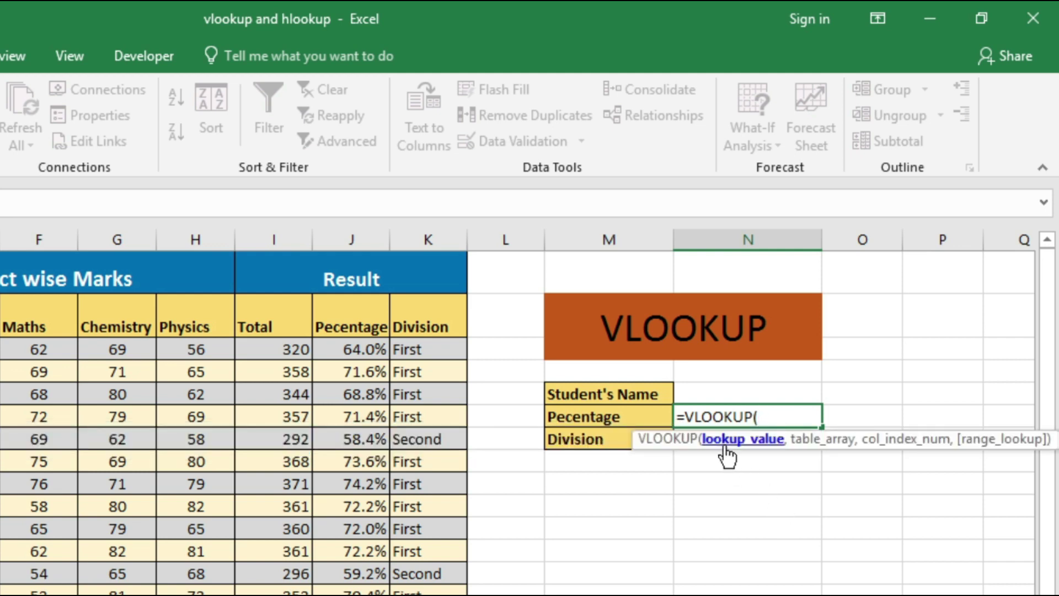
click(741, 392)
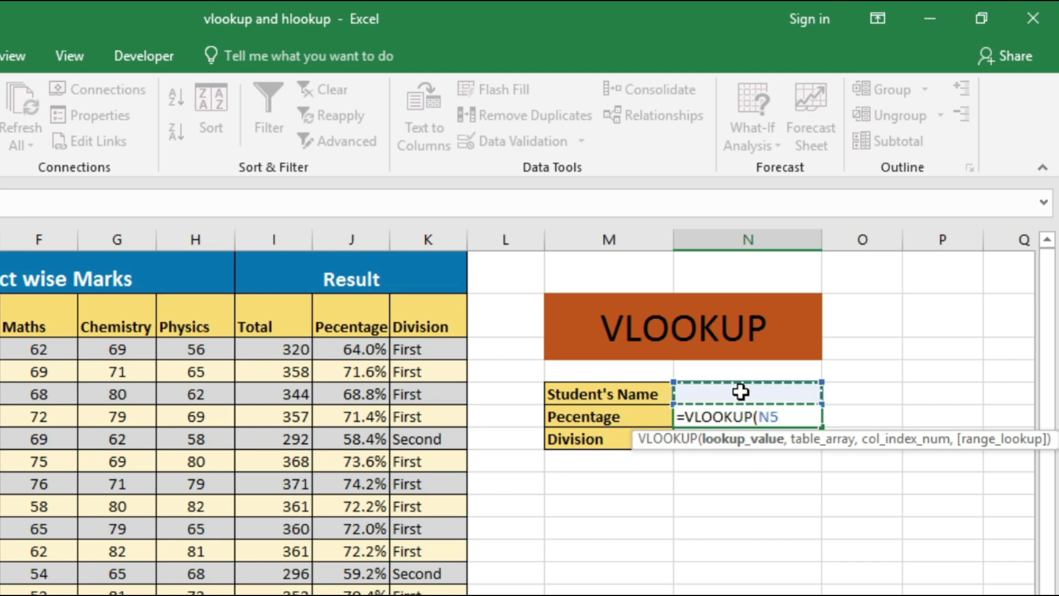
text(,)
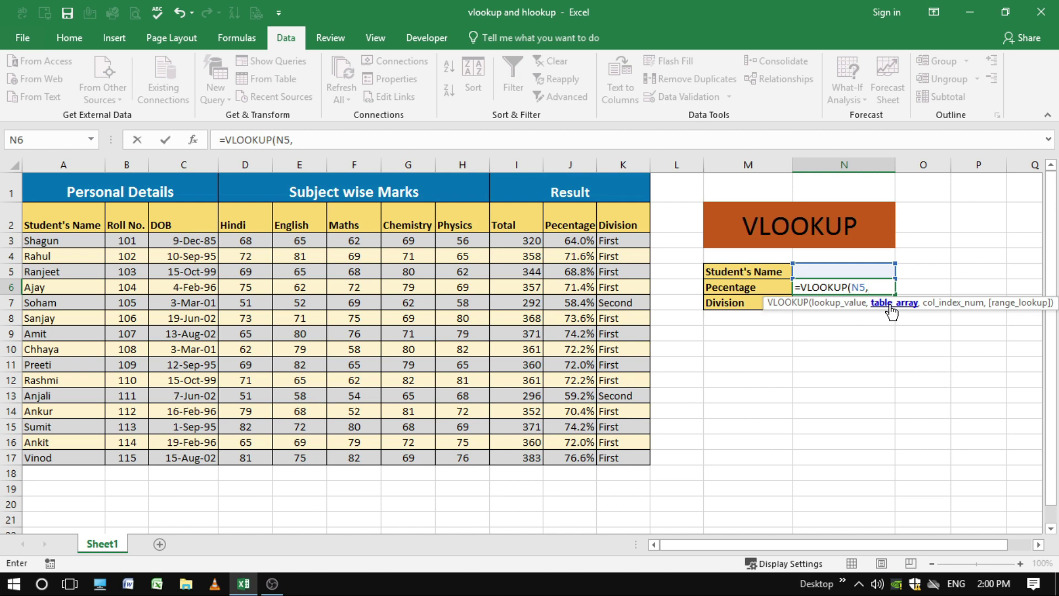
drag(44, 223, 610, 458)
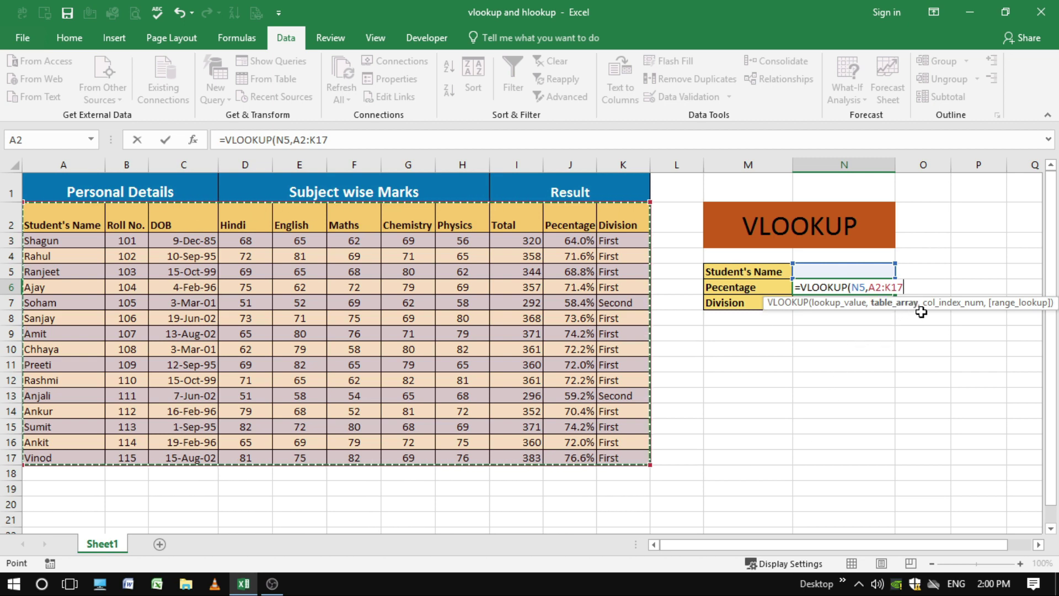
text(,)
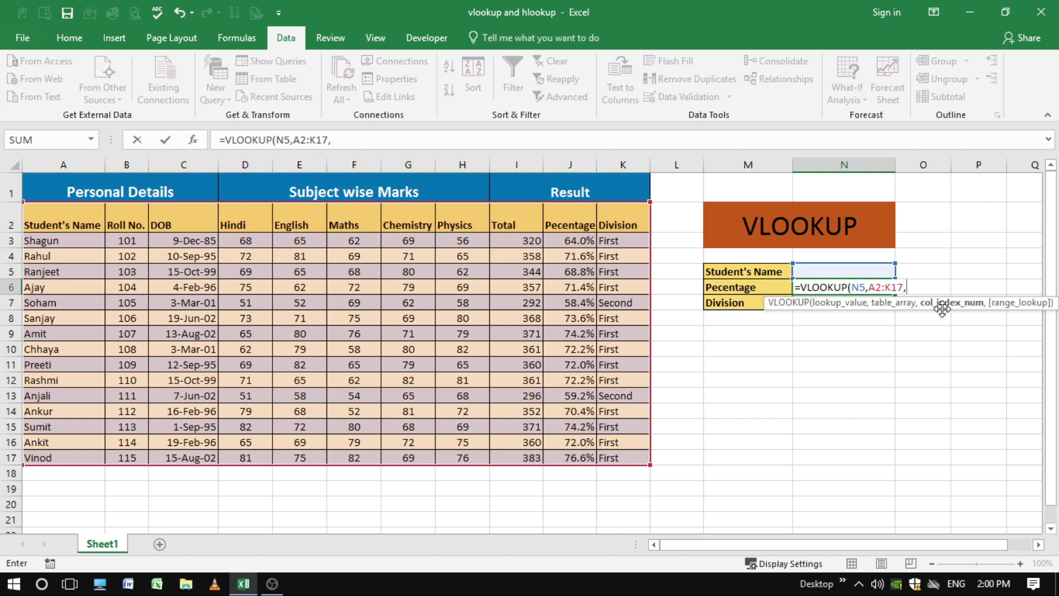
text(10)
text(,)
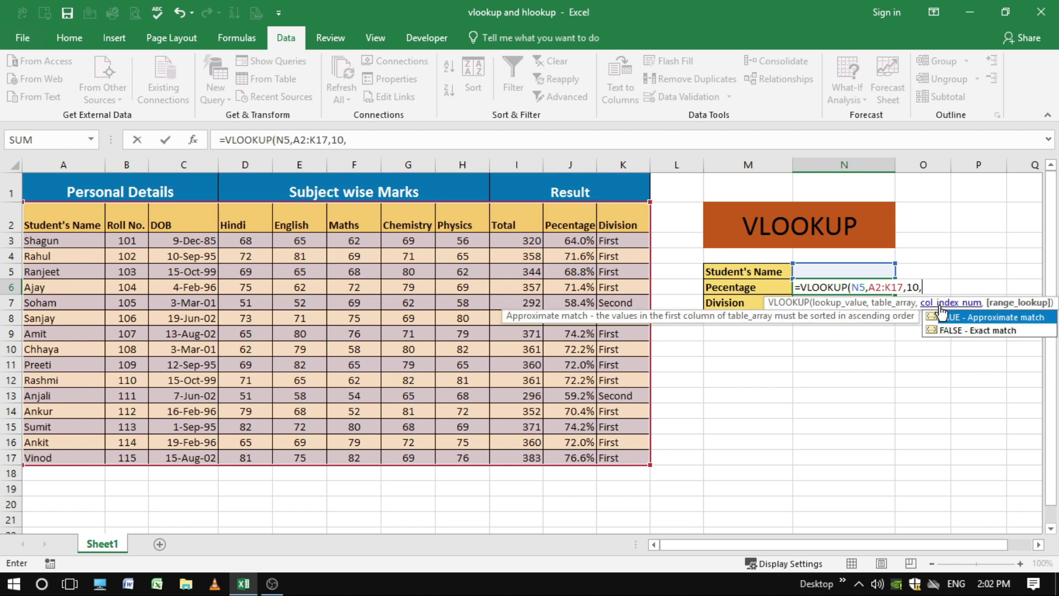
text(0)
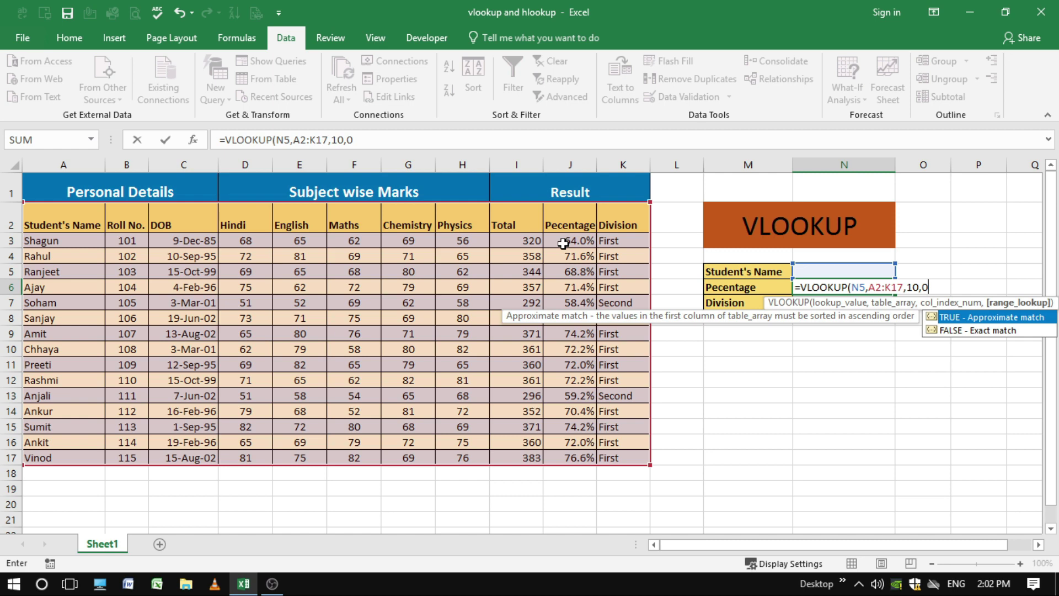
text())
key(Return)
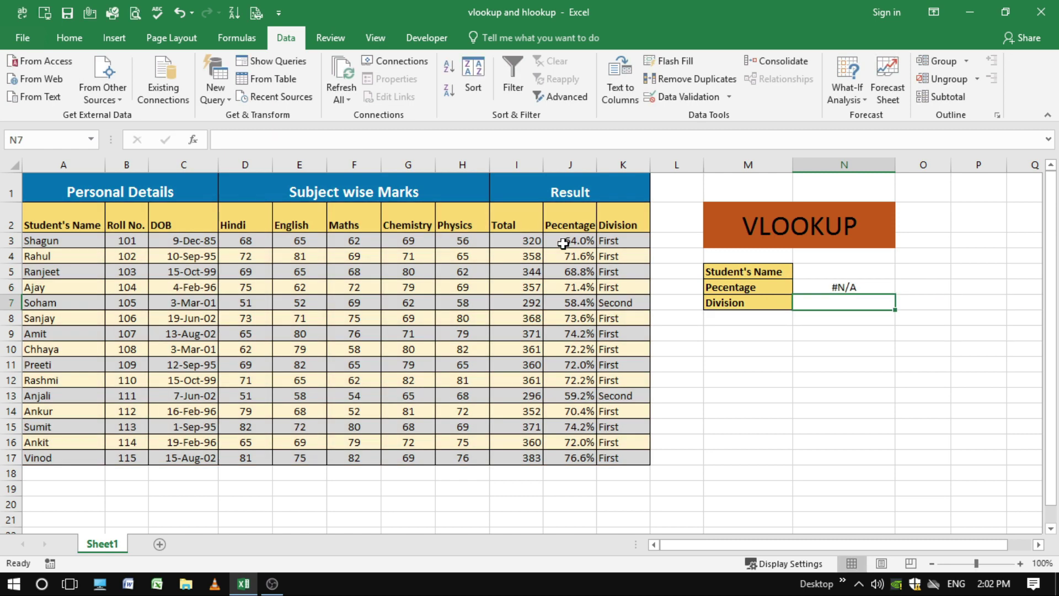
- Choose the second student in the list for the Student's Name cell N5
click(820, 288)
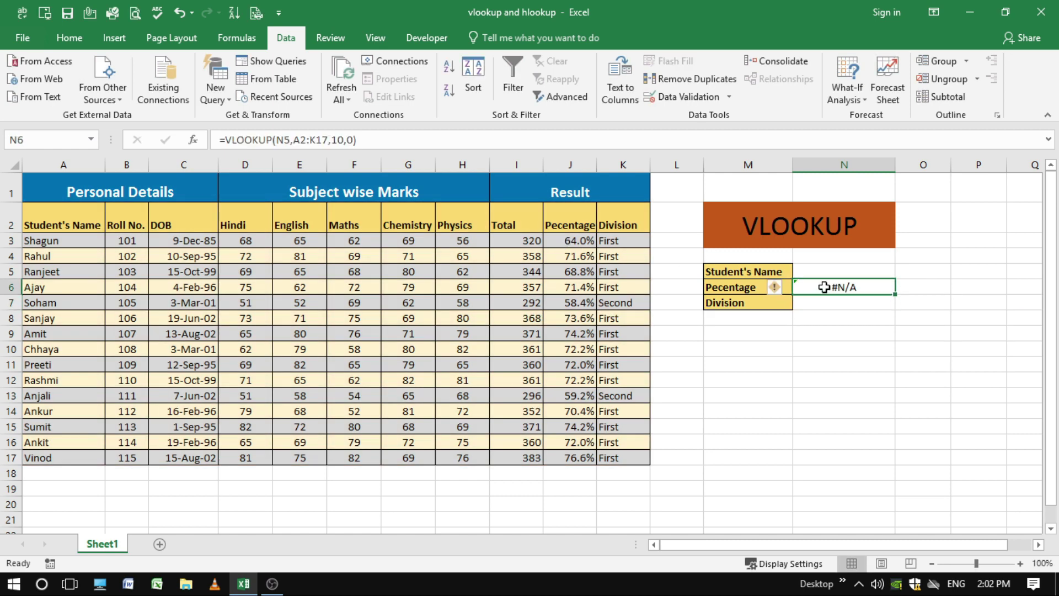
click(845, 274)
click(902, 272)
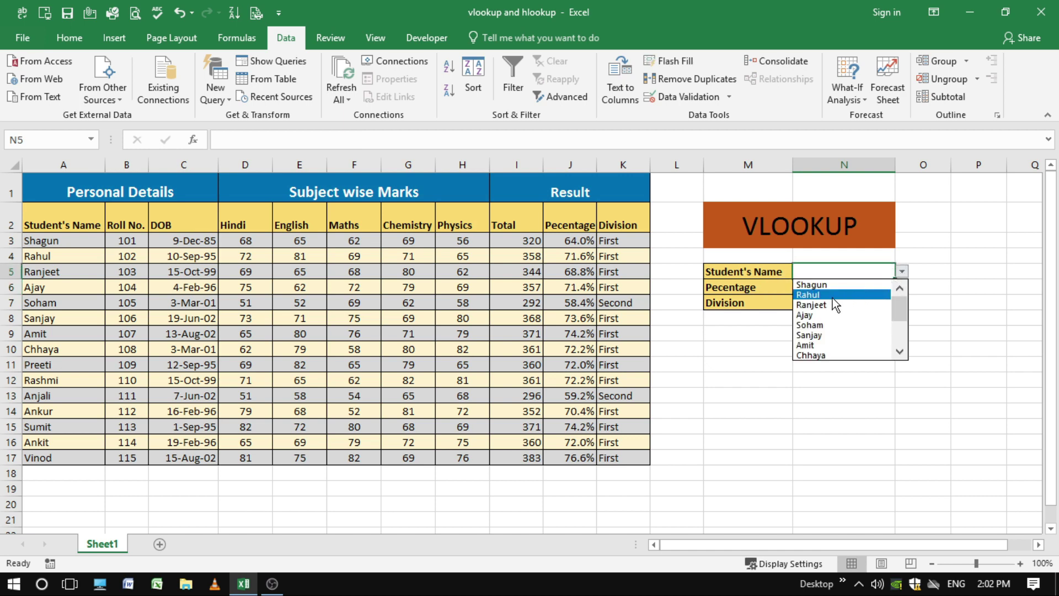
click(823, 296)
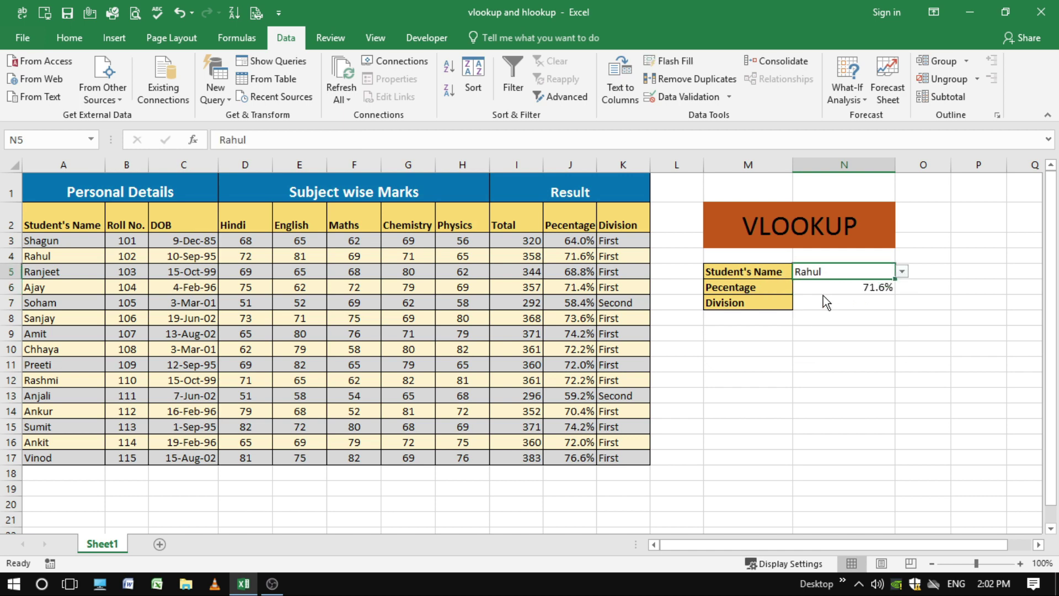
- Compare the Pecentage lookup in N6 with the chosen student's percentage in J4, and select the Division cell N7
click(857, 289)
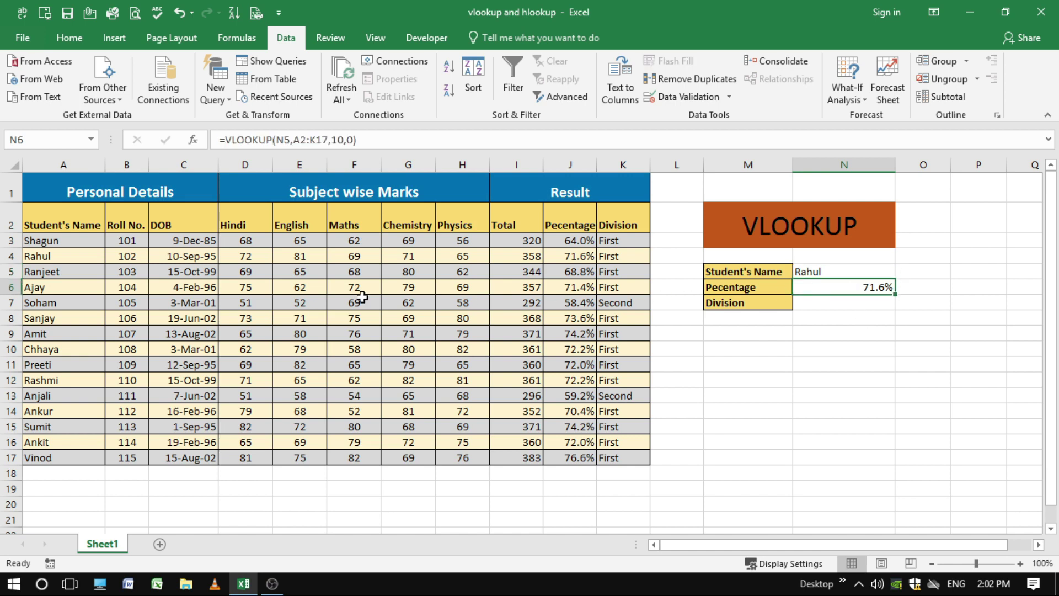
click(49, 257)
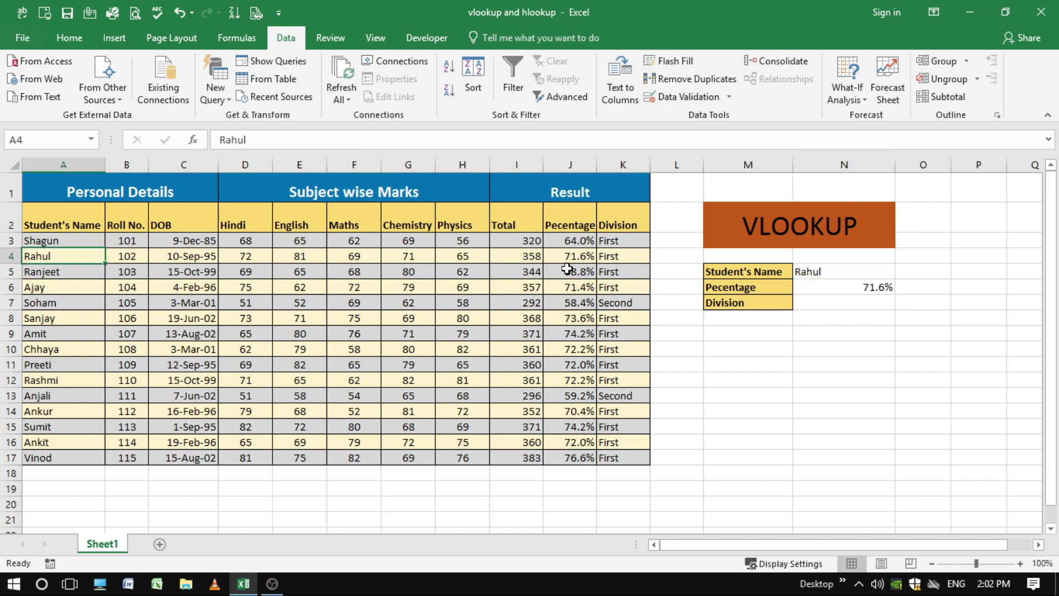
click(581, 258)
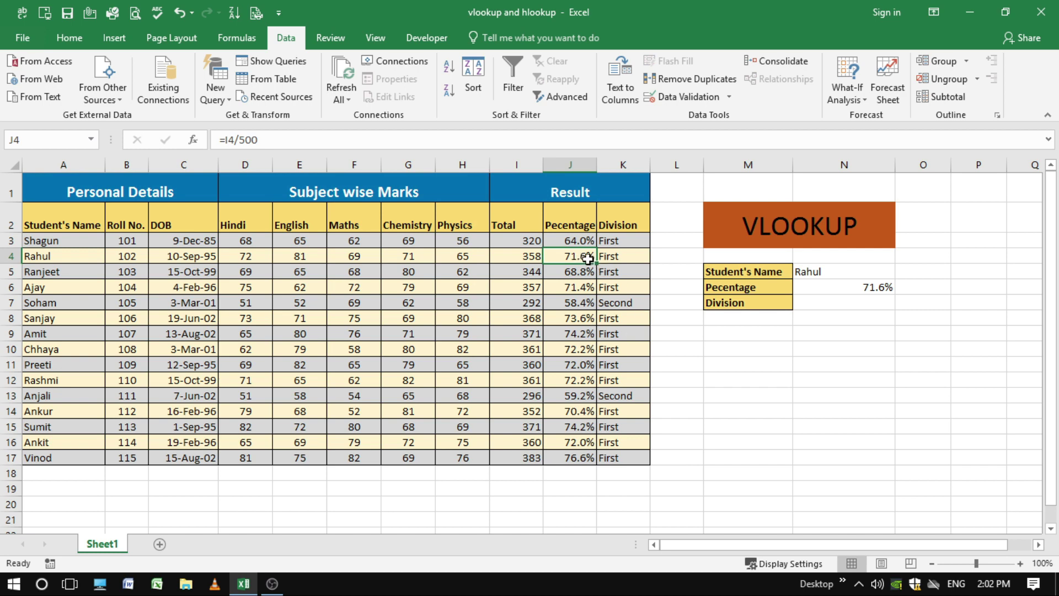
click(863, 291)
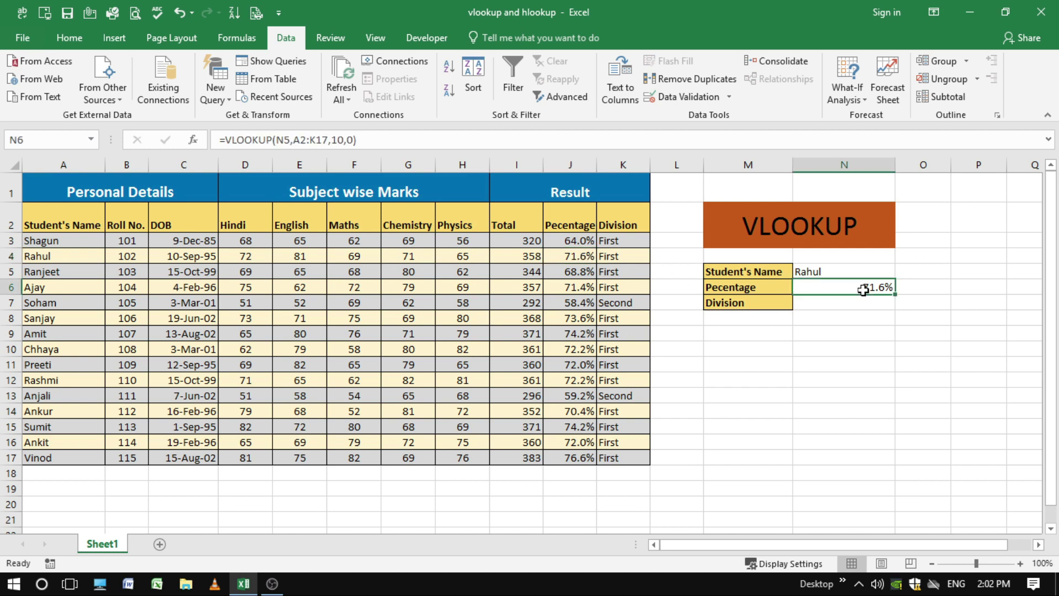
click(594, 257)
click(880, 290)
click(864, 307)
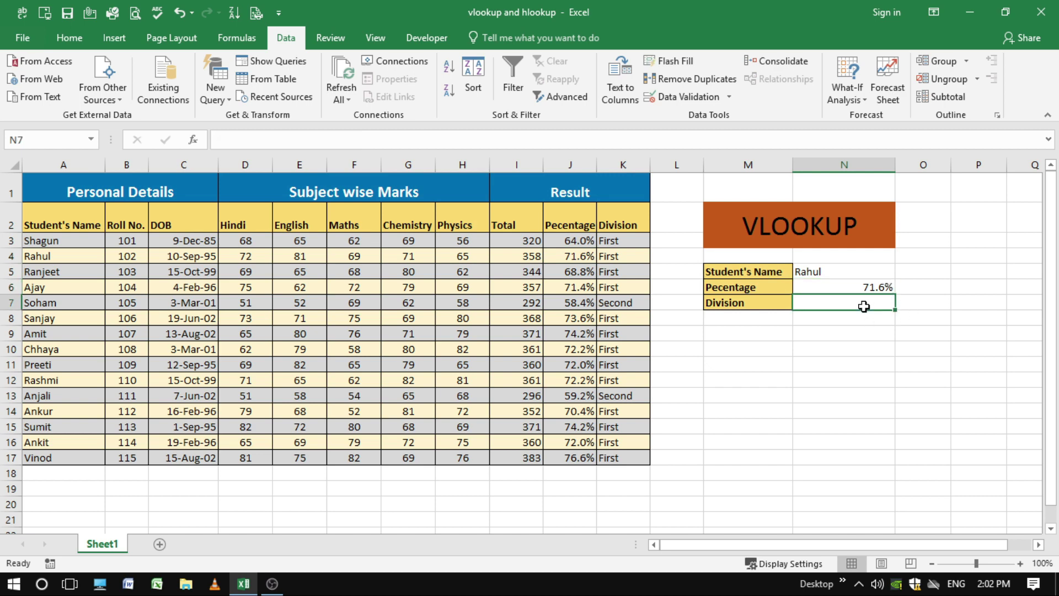
- Enter the exact-match formula =VLOOKUP(N5,A2:K17,11,0) in the Division cell N7
text(=)
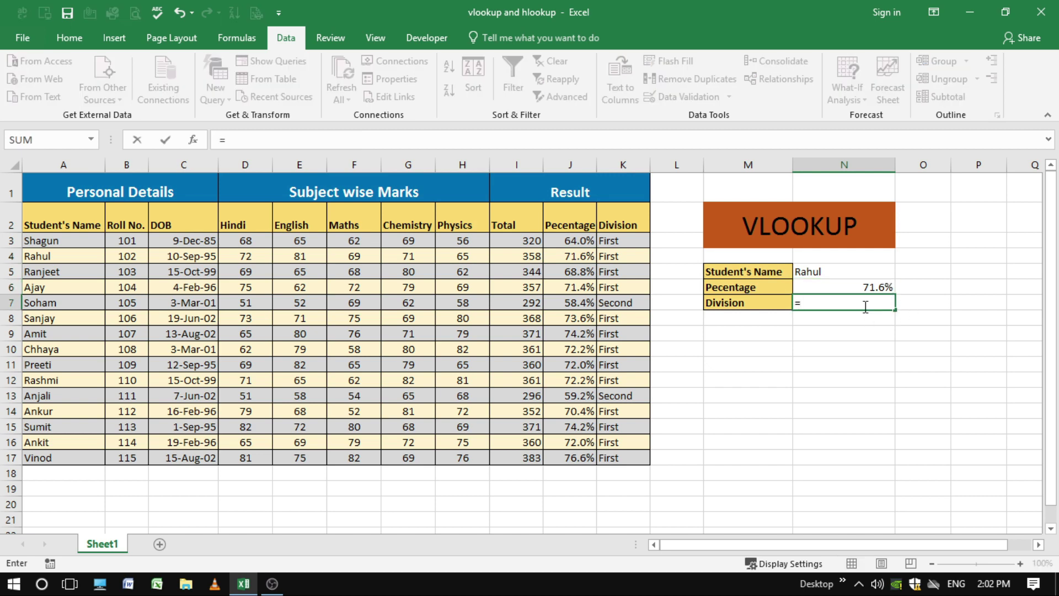
text(VLOOKUP)
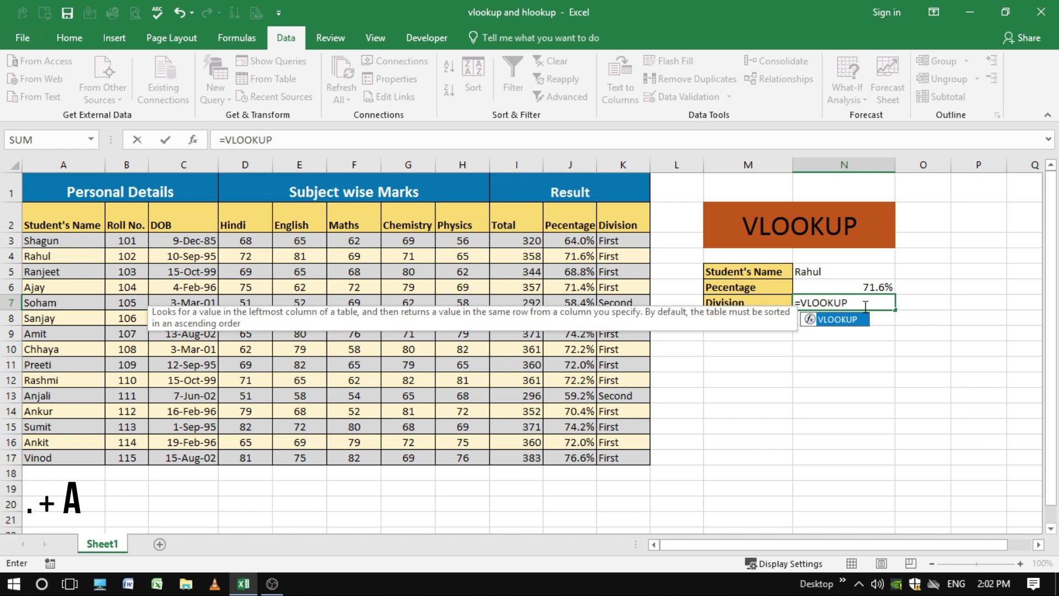
key(ctrl+a)
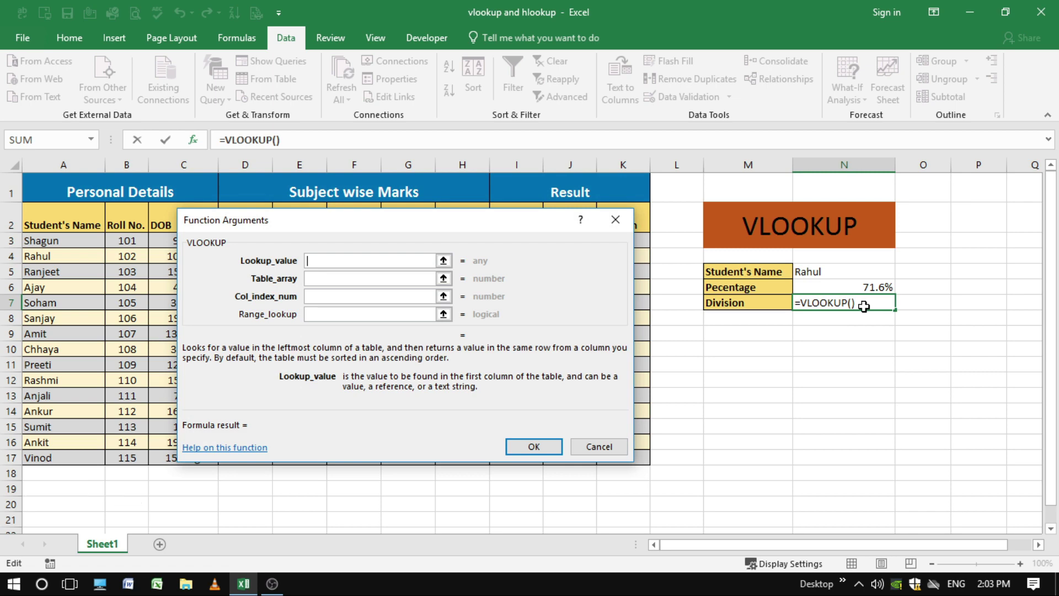
drag(364, 227, 312, 312)
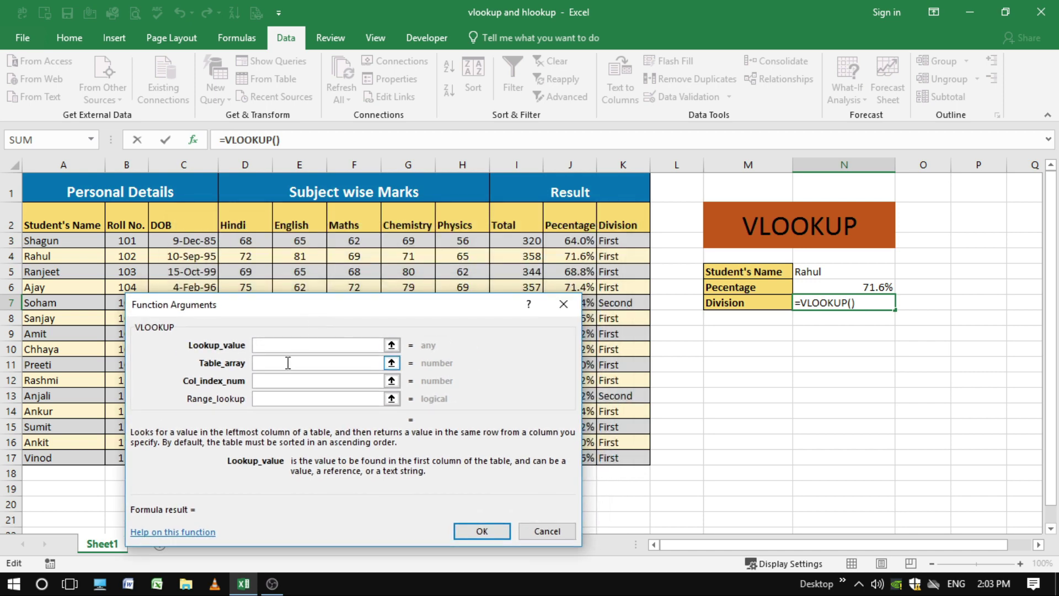
click(820, 274)
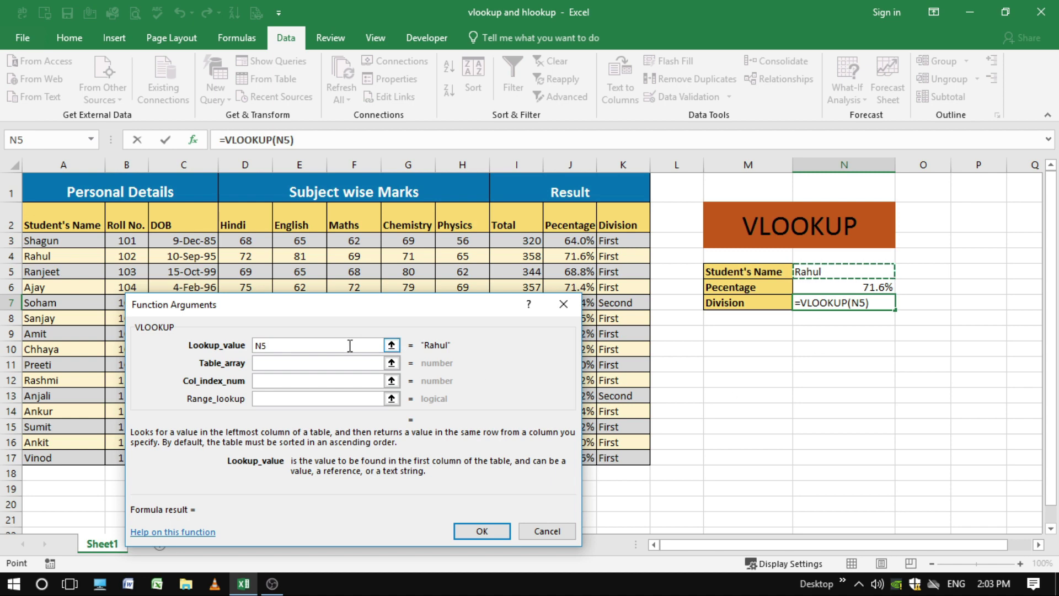
click(286, 364)
drag(81, 227, 610, 459)
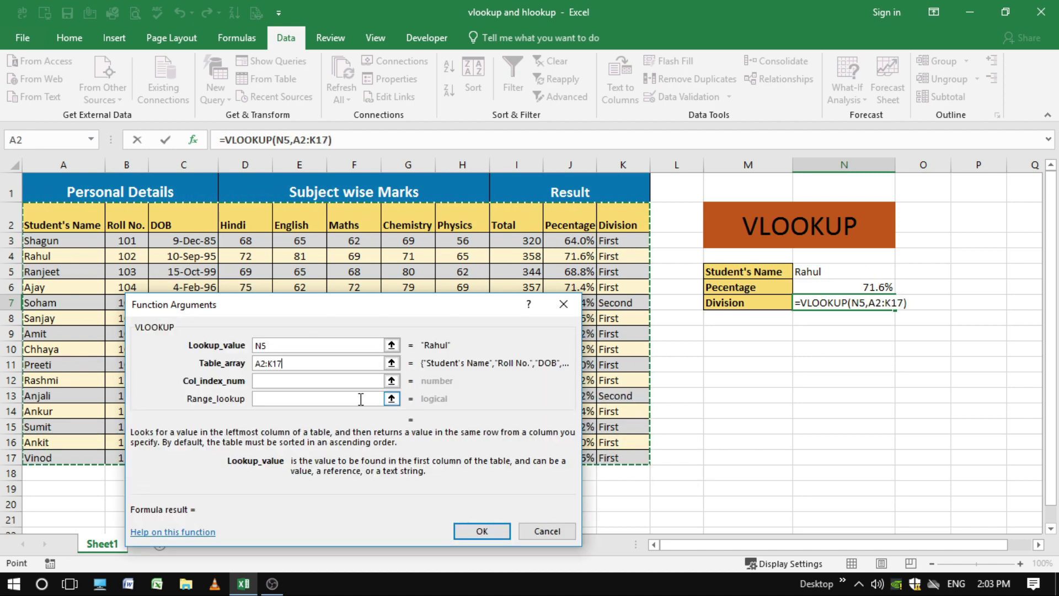
click(272, 380)
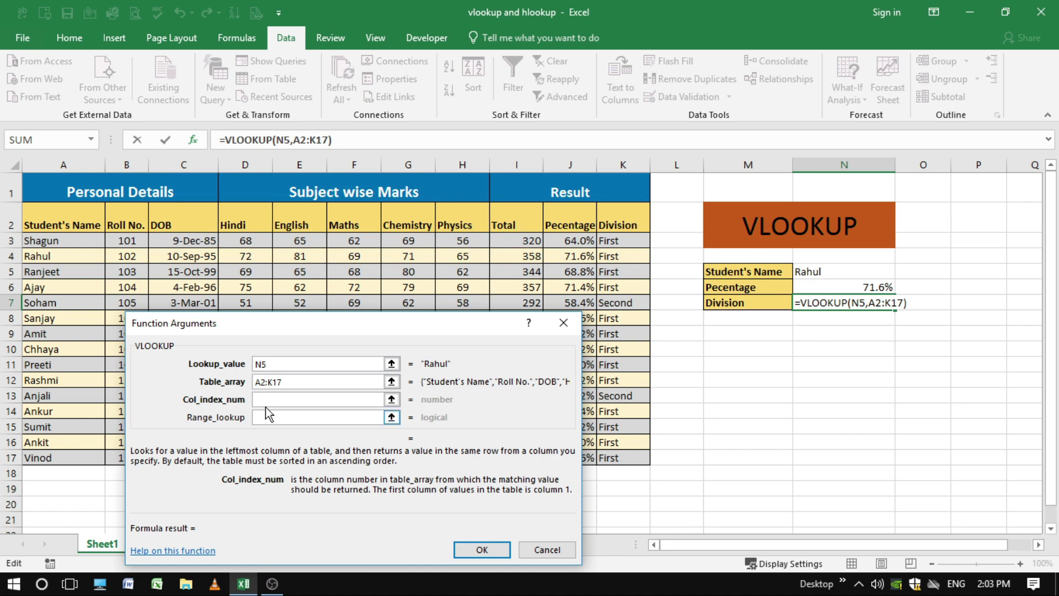
text(11)
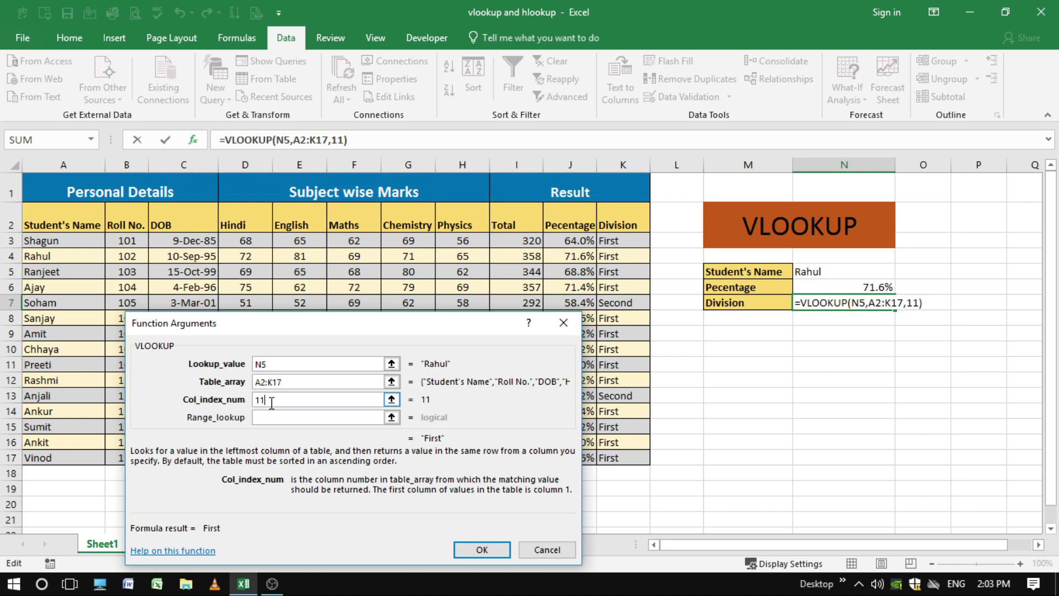
click(274, 417)
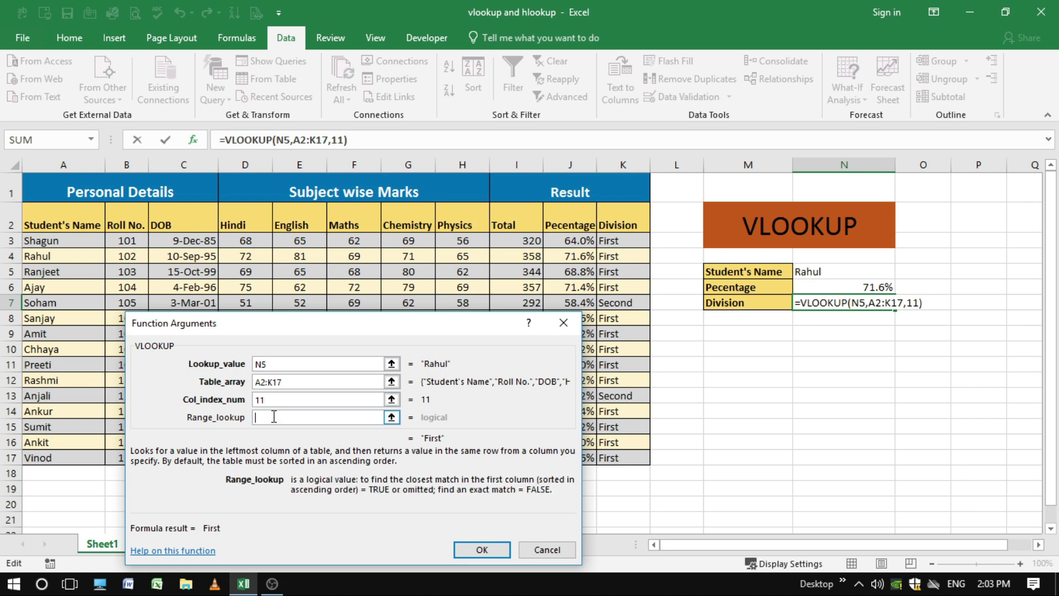
text(0)
click(481, 549)
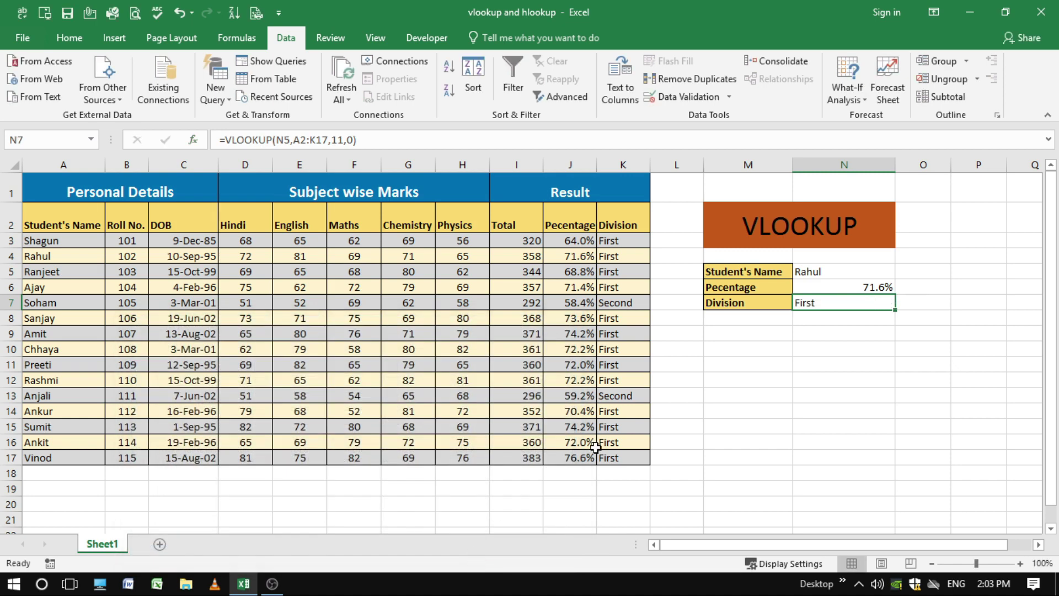
- Compare the lookup results in N6 and N7 with the chosen student's percentage and division in J4:K4
click(842, 346)
click(833, 270)
click(839, 306)
click(843, 288)
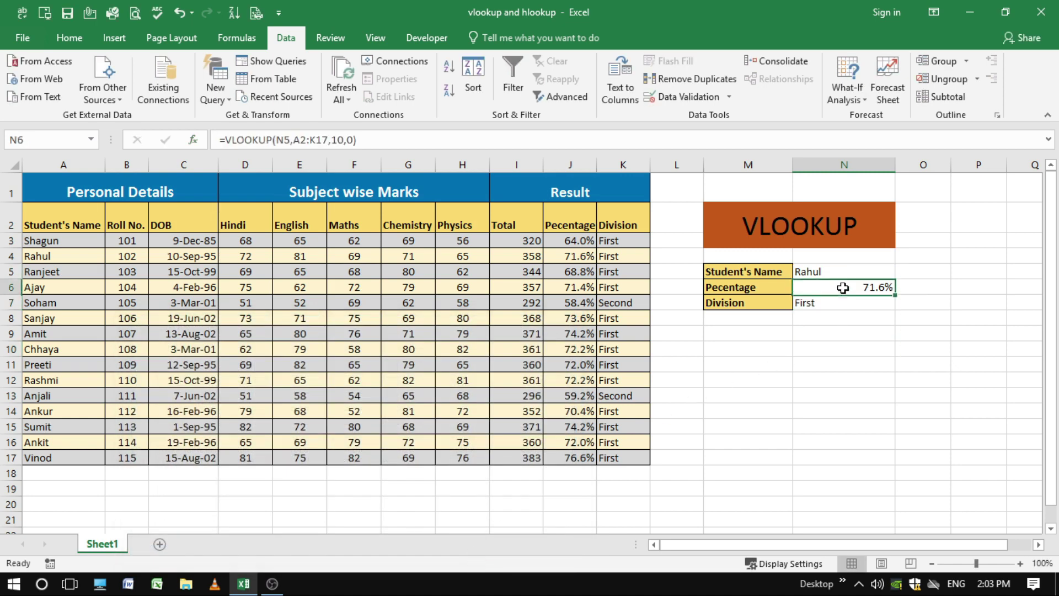
drag(562, 258, 607, 257)
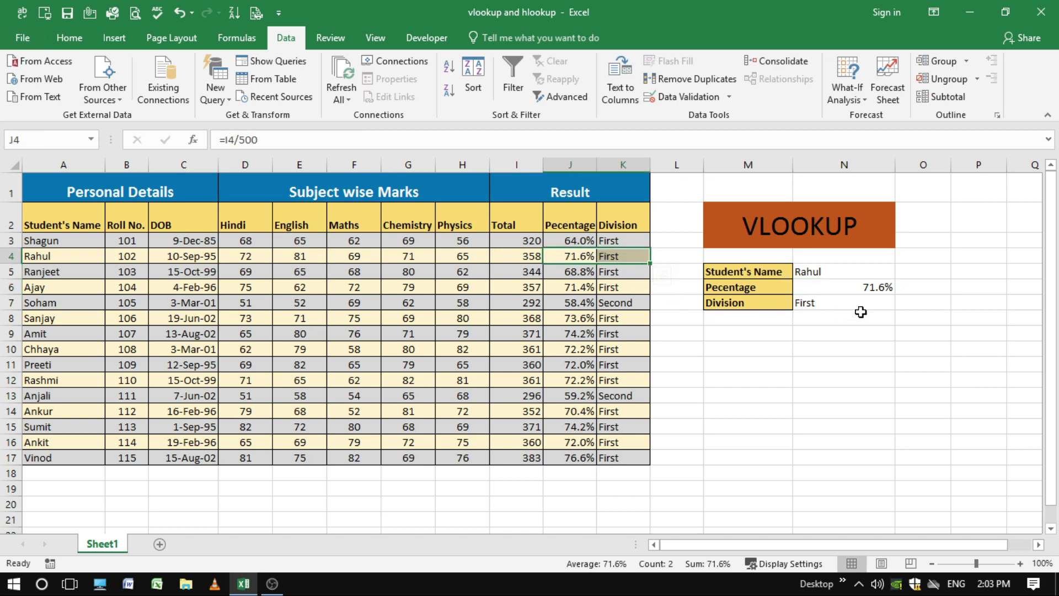
- Choose the student from row 7 of the marks table in the Student's Name cell N5
click(847, 276)
click(901, 272)
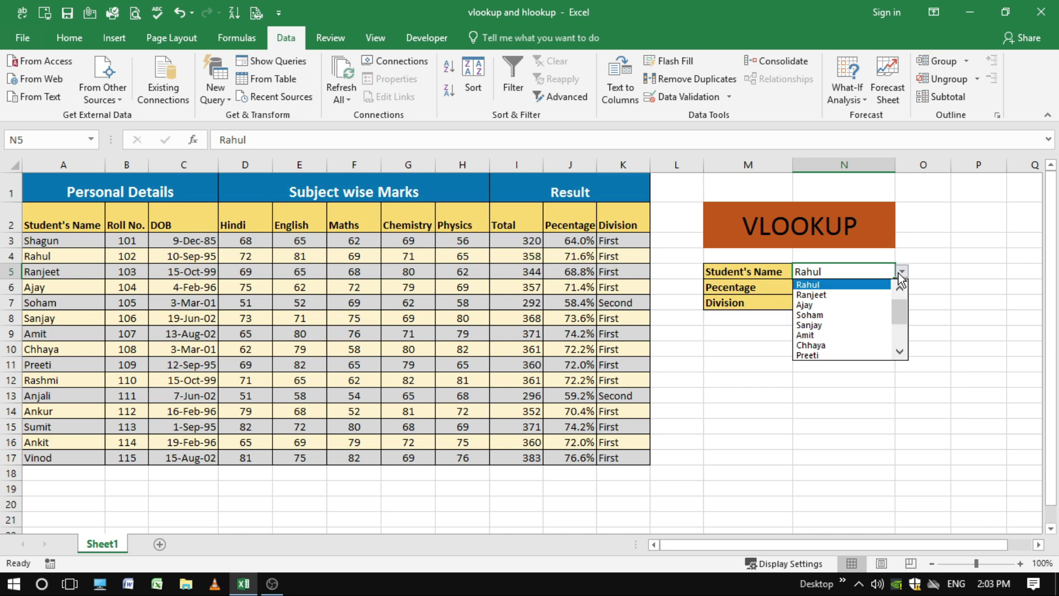
click(823, 316)
- Check the Pecentage and Division lookups in N6 and N7 against the same student's entries in J7 and K7
click(862, 288)
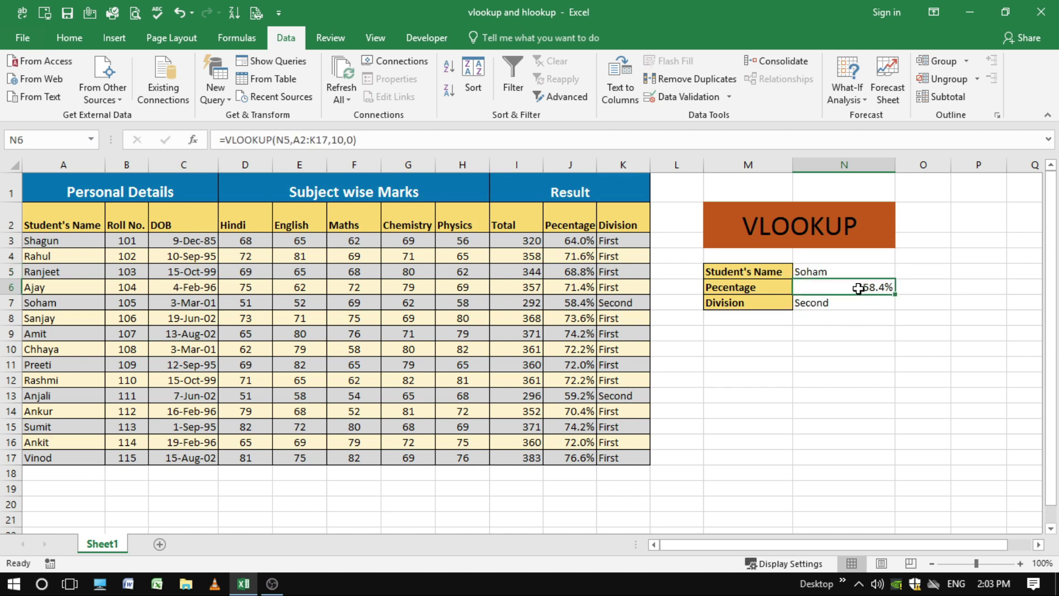
click(851, 308)
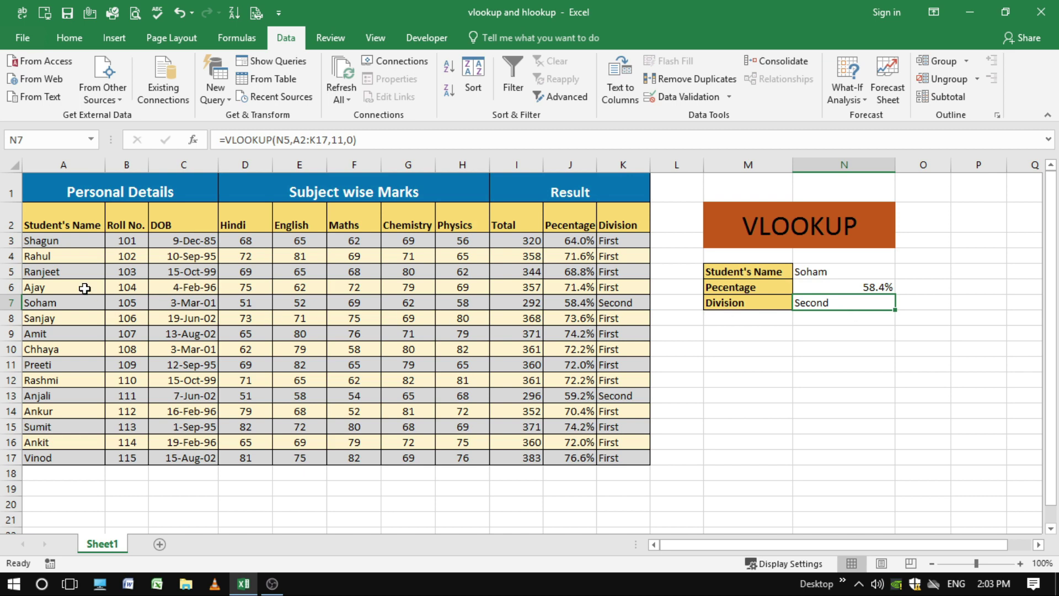
click(42, 302)
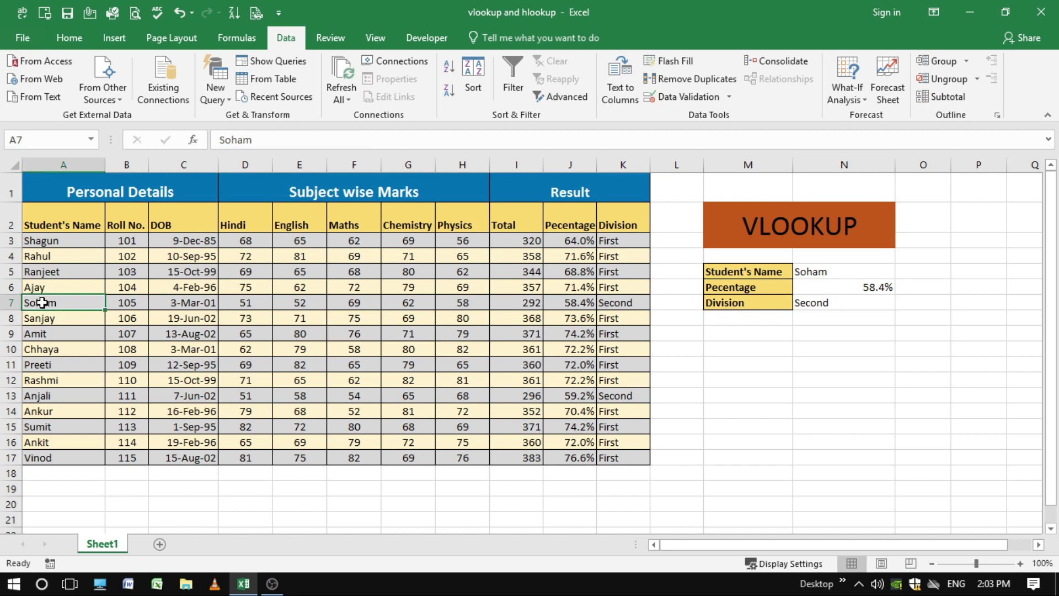
click(573, 304)
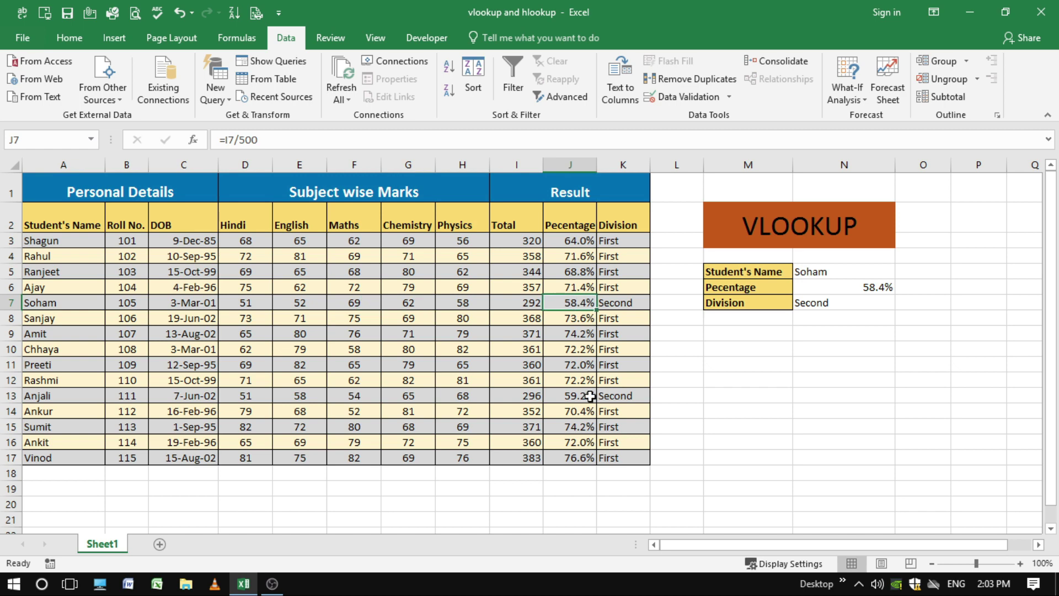
click(626, 304)
click(856, 309)
click(858, 288)
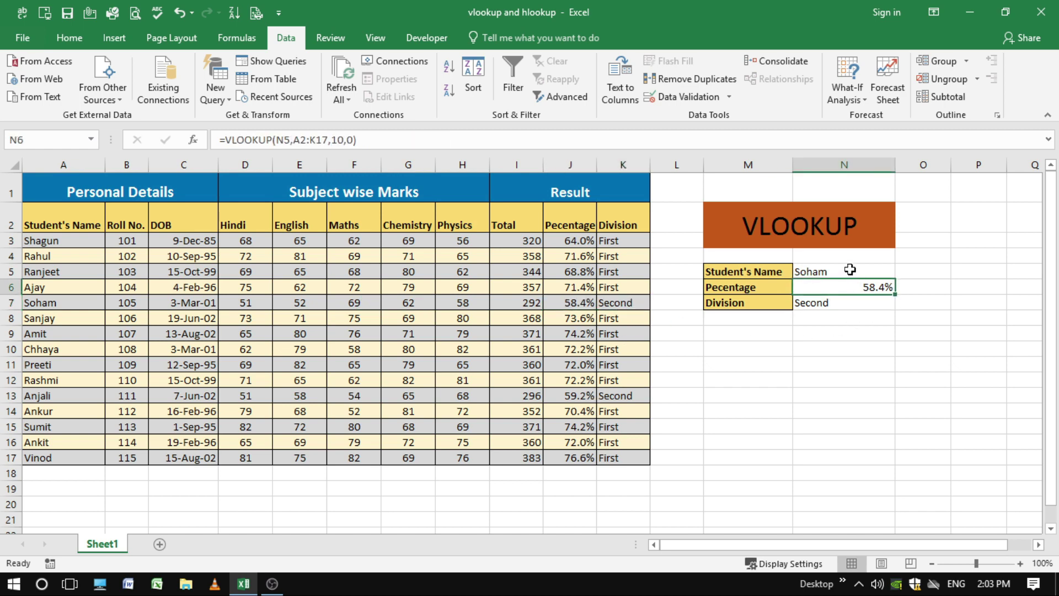
- Choose the student from row 13 of the marks table in N5 and check the Pecentage and Division lookups
click(858, 271)
click(902, 271)
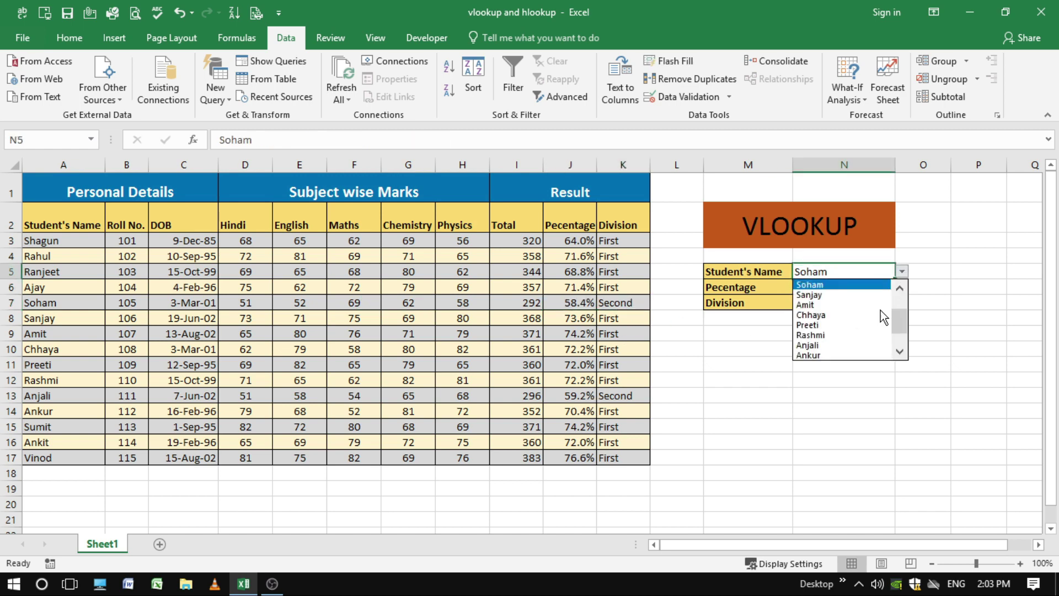
click(842, 347)
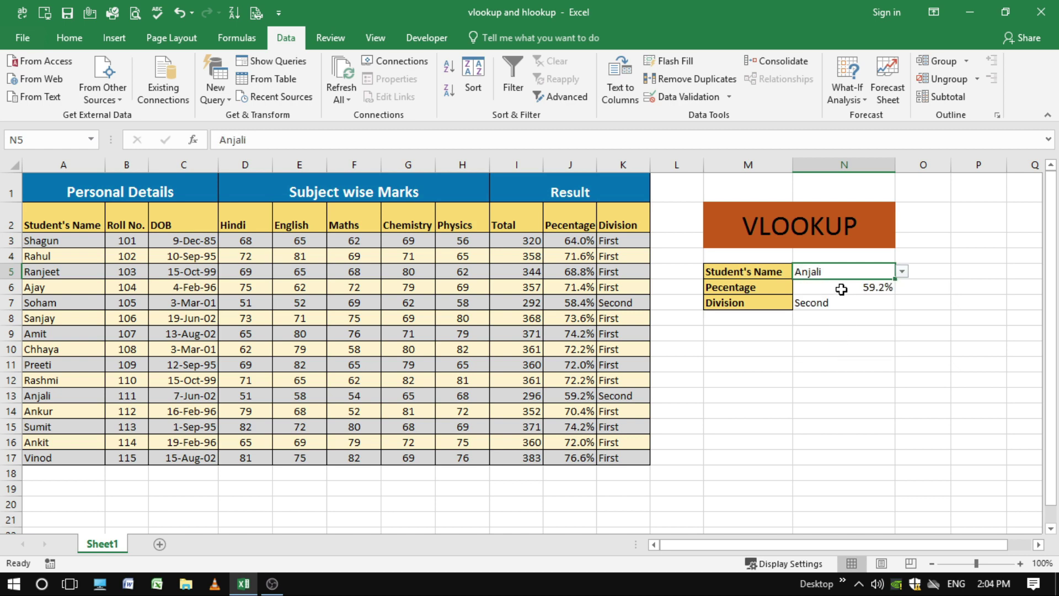
click(841, 289)
click(836, 304)
click(831, 349)
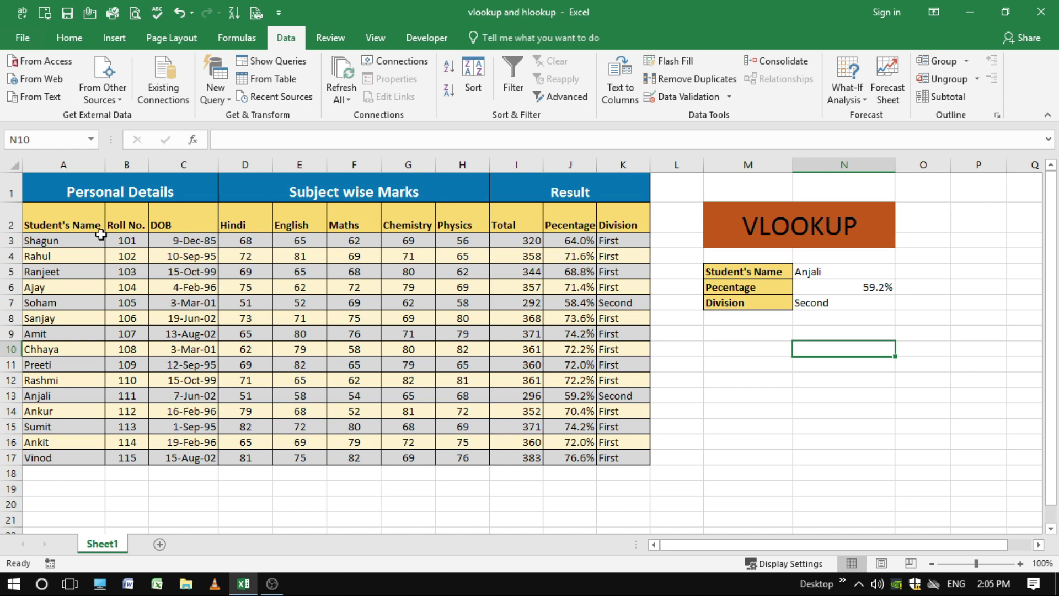
- Copy the marks table A2:K17, paste it transposed at A21, and clear the copy selection
drag(36, 223, 610, 457)
right_click(610, 457)
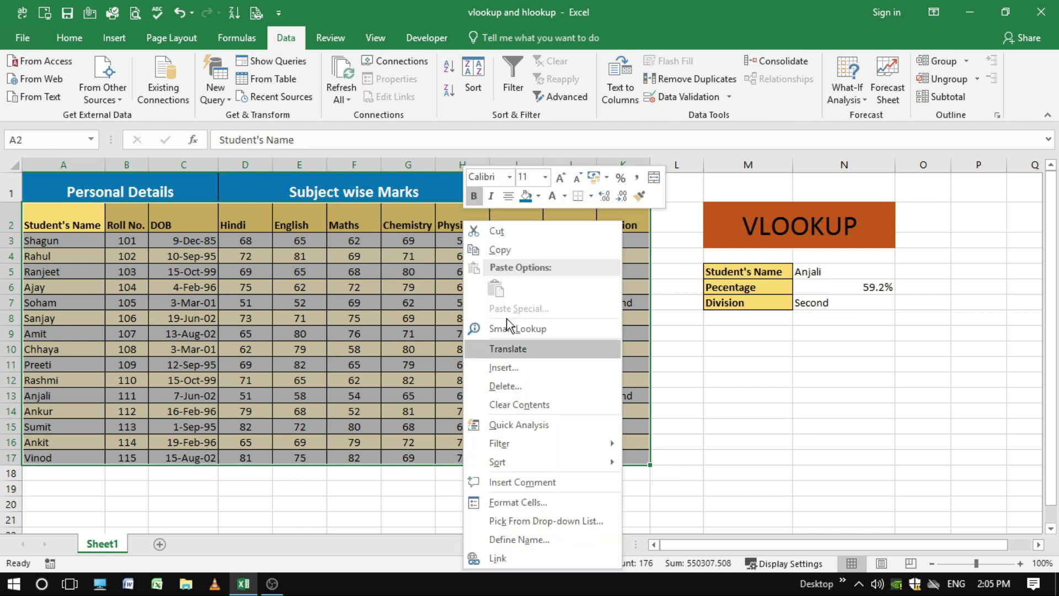
click(500, 249)
scroll(326, 451, down, 3)
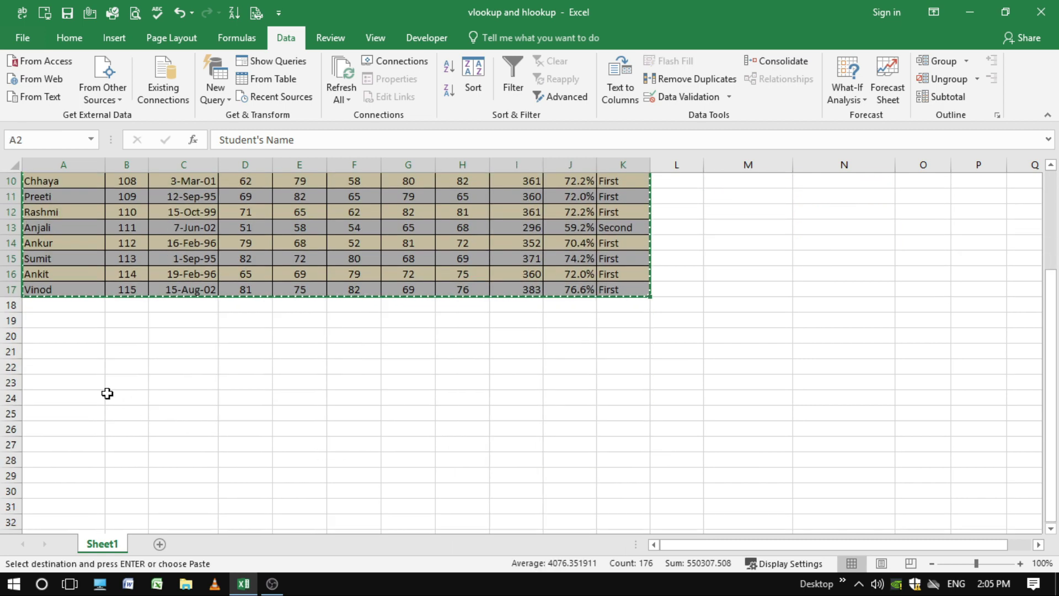
click(68, 352)
right_click(68, 353)
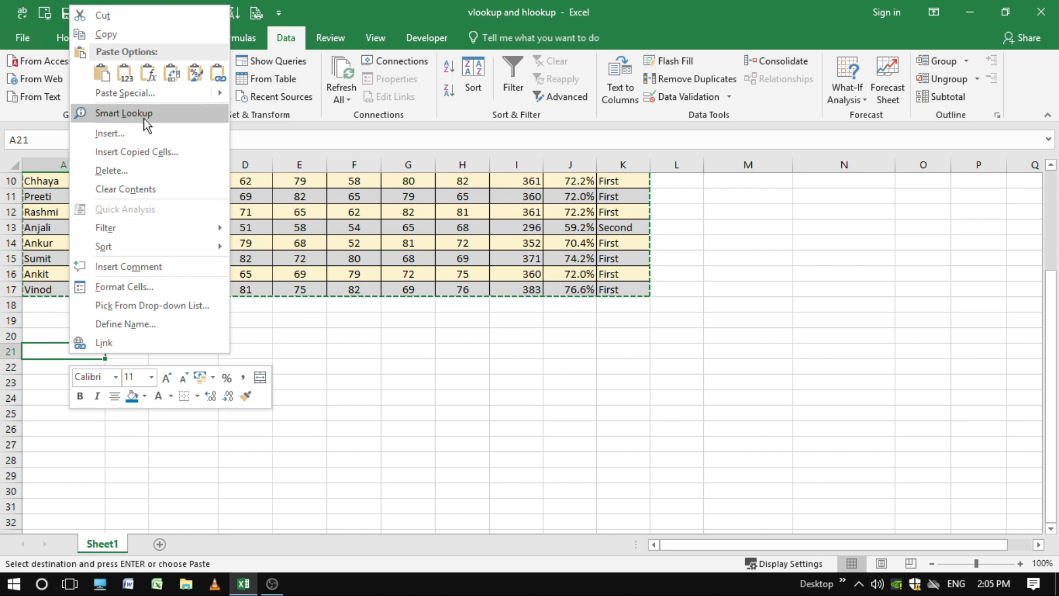
click(138, 94)
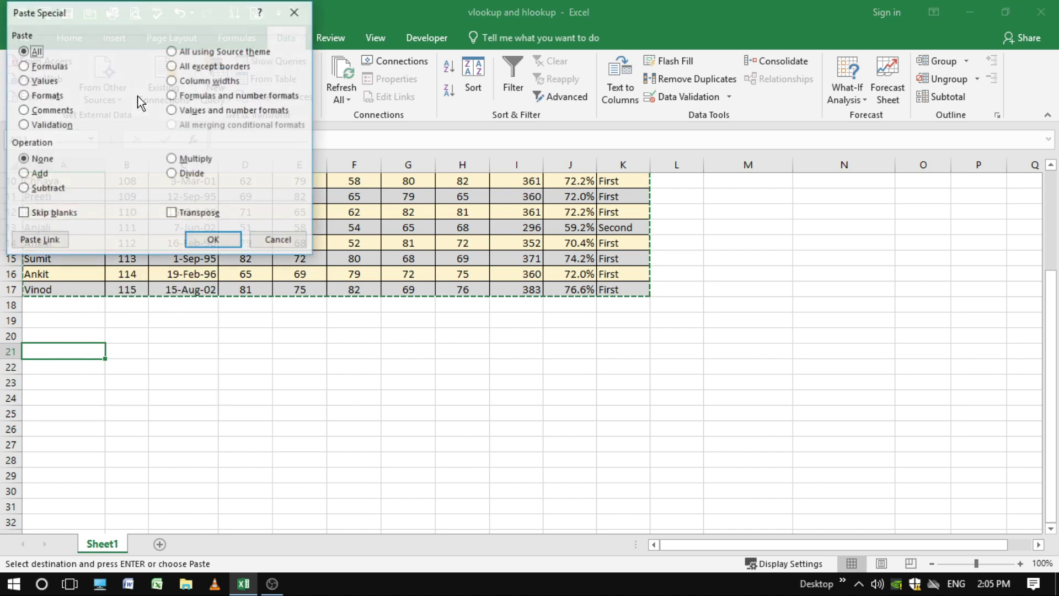
drag(145, 14, 646, 159)
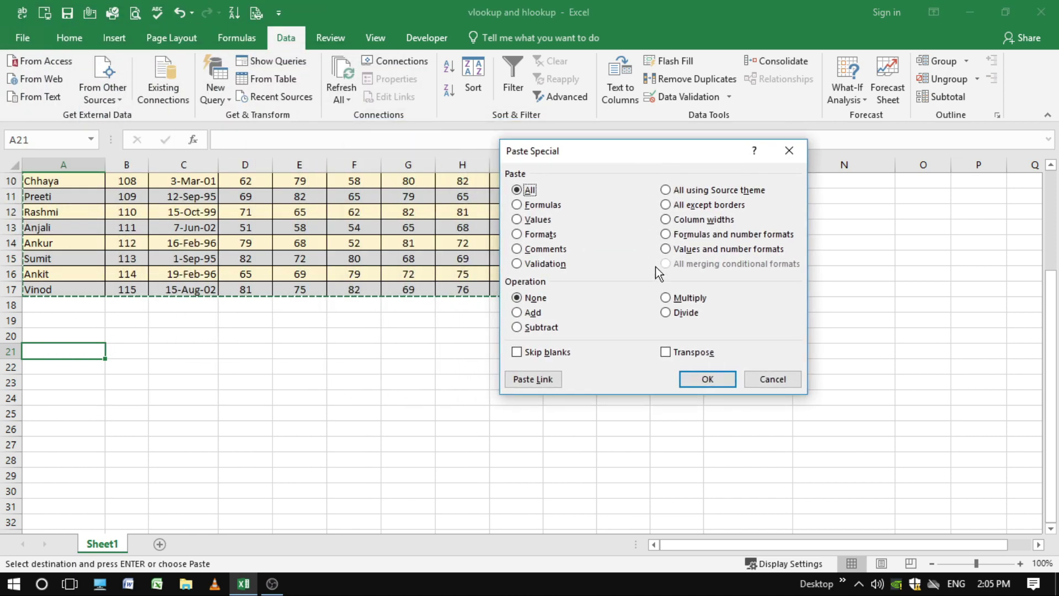
click(666, 354)
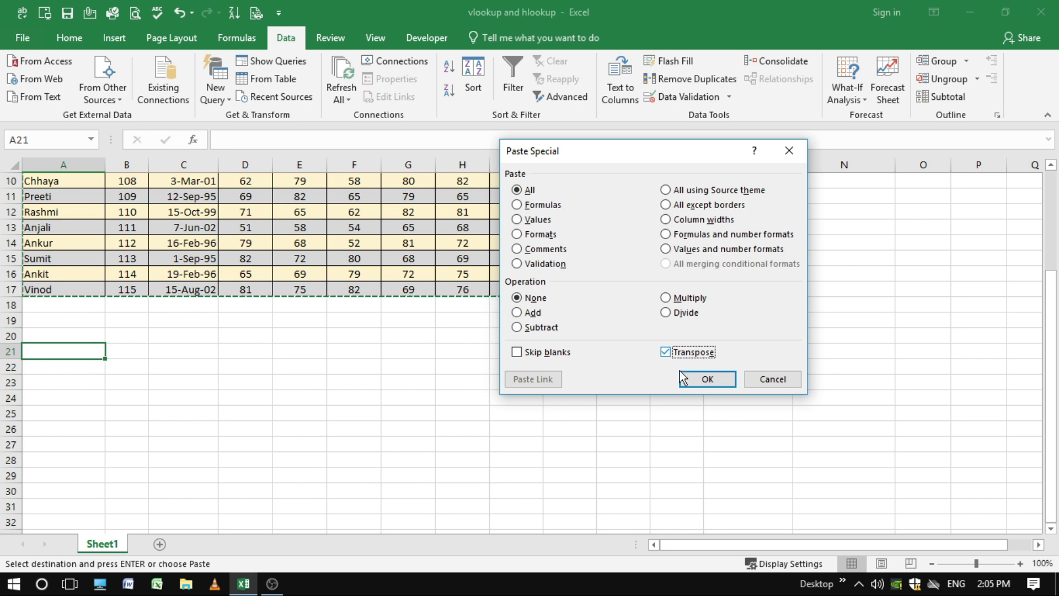
click(702, 380)
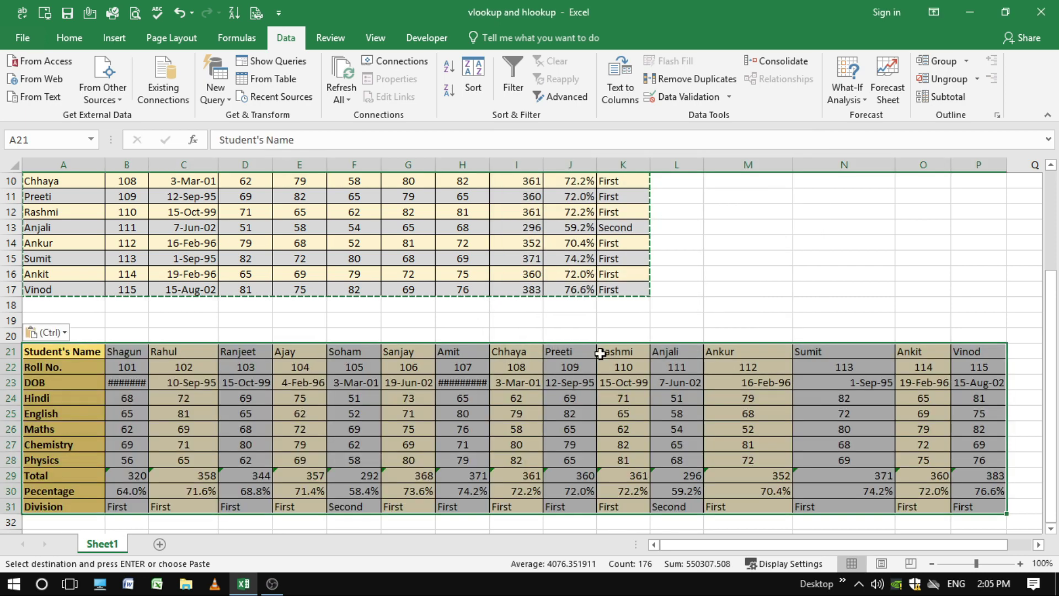
click(549, 323)
scroll(557, 358, up, 3)
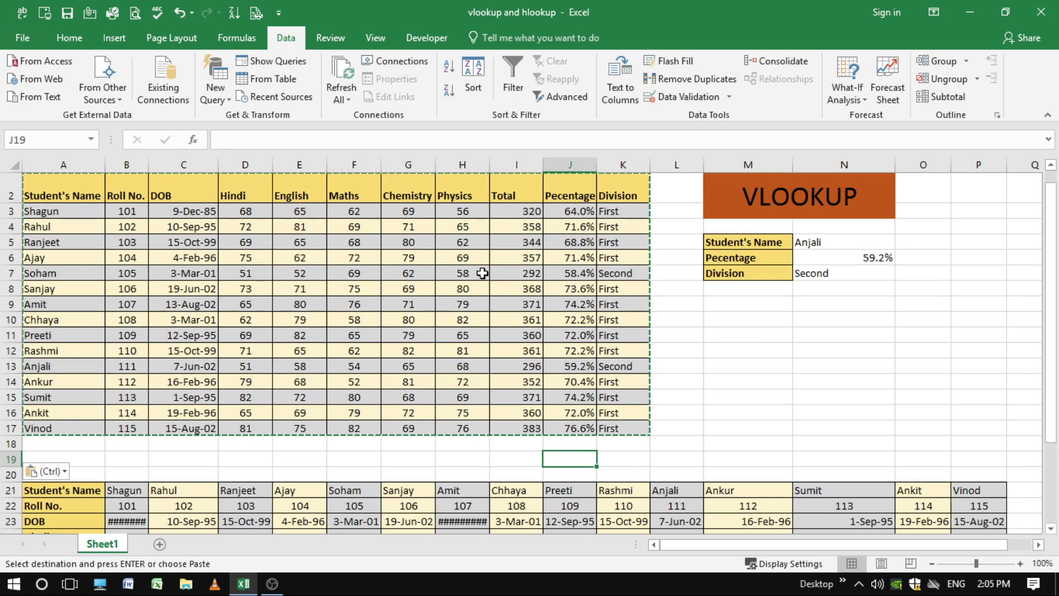
key(Escape)
- Widen columns B and H so the DOB dates in row 23 of the transposed table fit
scroll(506, 321, down, 4)
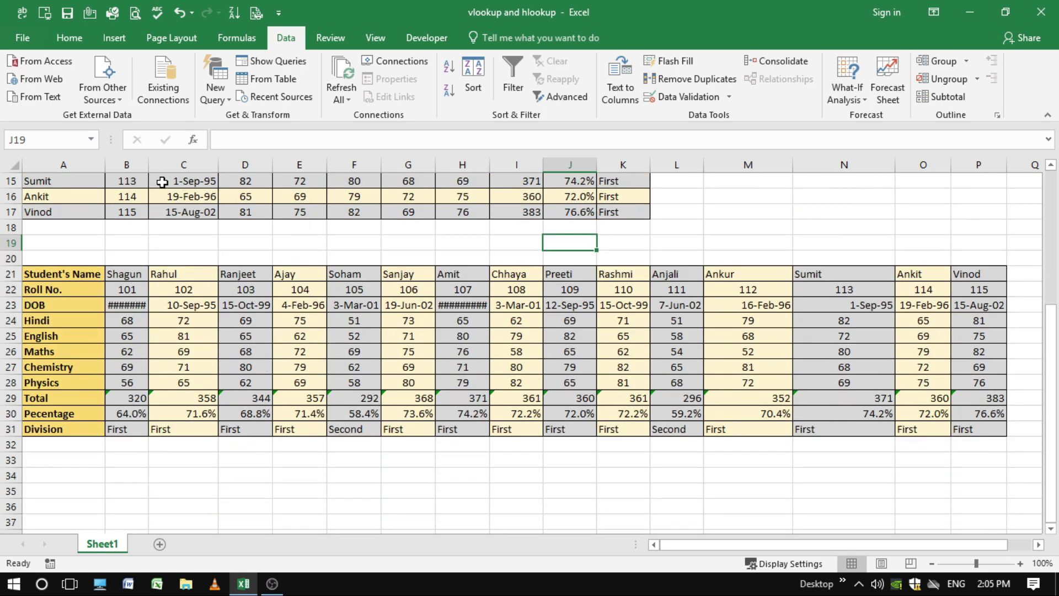
drag(148, 164, 181, 165)
click(220, 366)
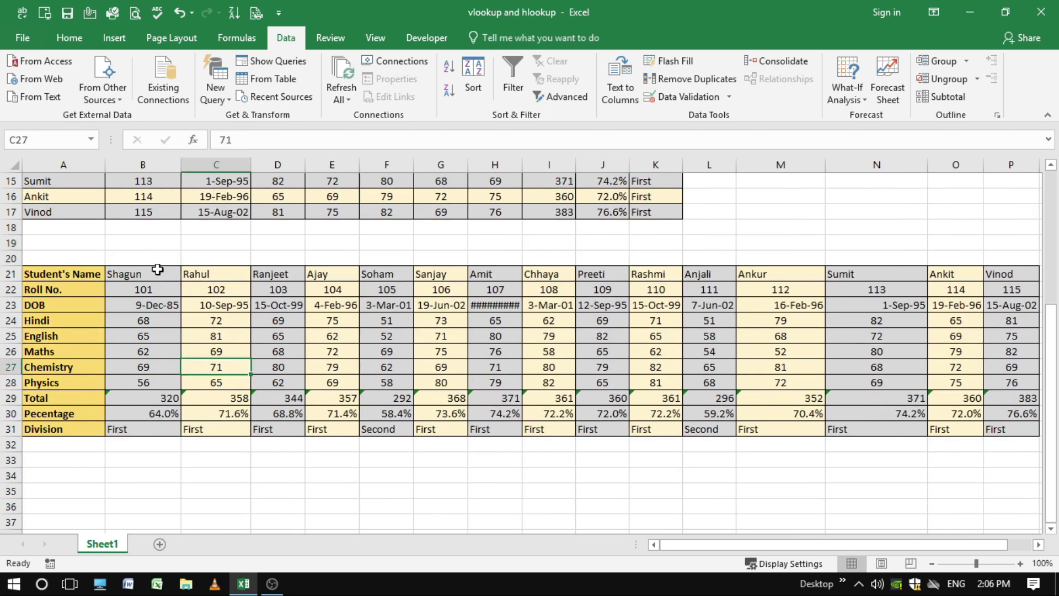
drag(156, 272, 1021, 273)
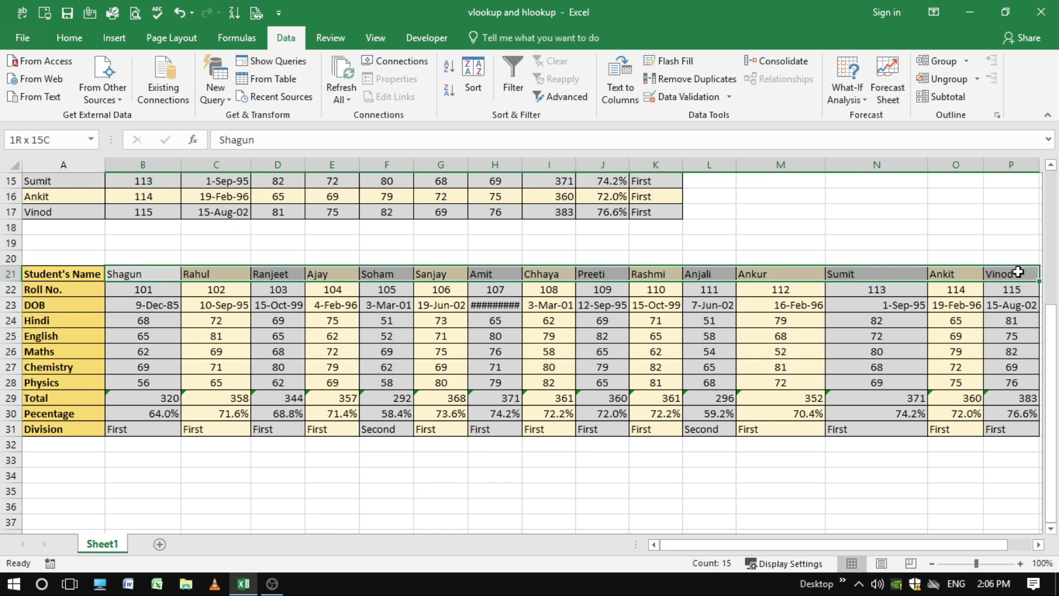
click(580, 351)
drag(521, 170, 539, 169)
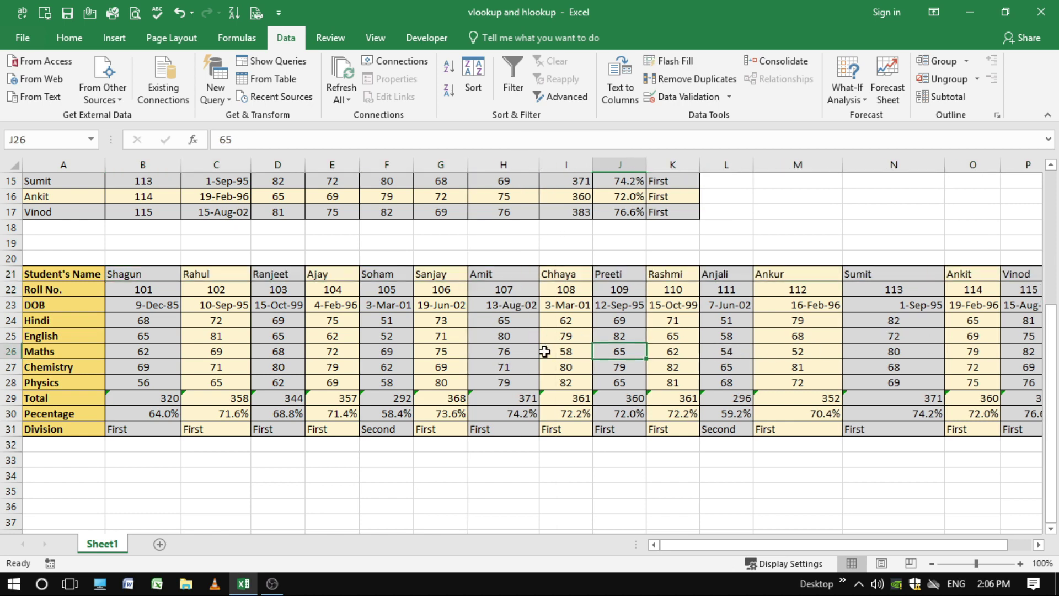
- Copy the Student's Name, Pecentage and Division labels from M5:M7 and paste them at A34 below the transposed table
scroll(811, 375, up, 5)
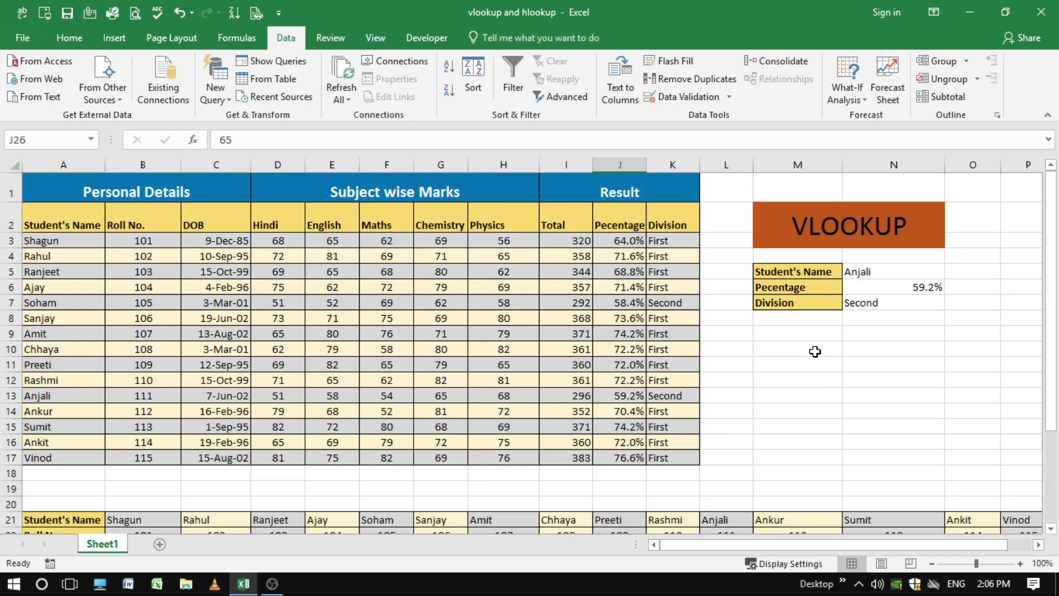
drag(795, 272, 796, 298)
right_click(797, 298)
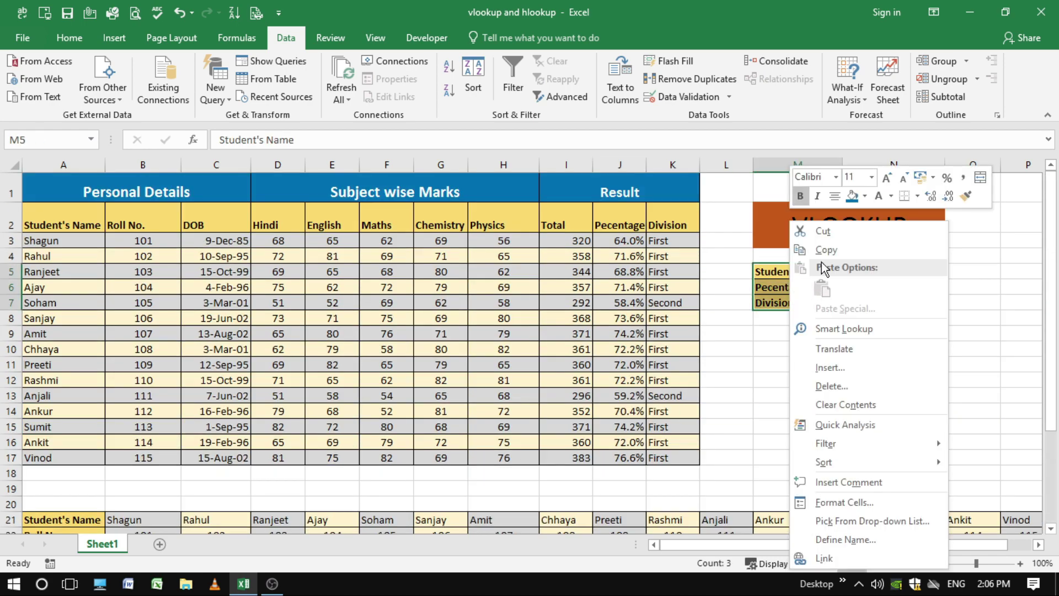
click(813, 247)
scroll(813, 334, down, 6)
click(66, 399)
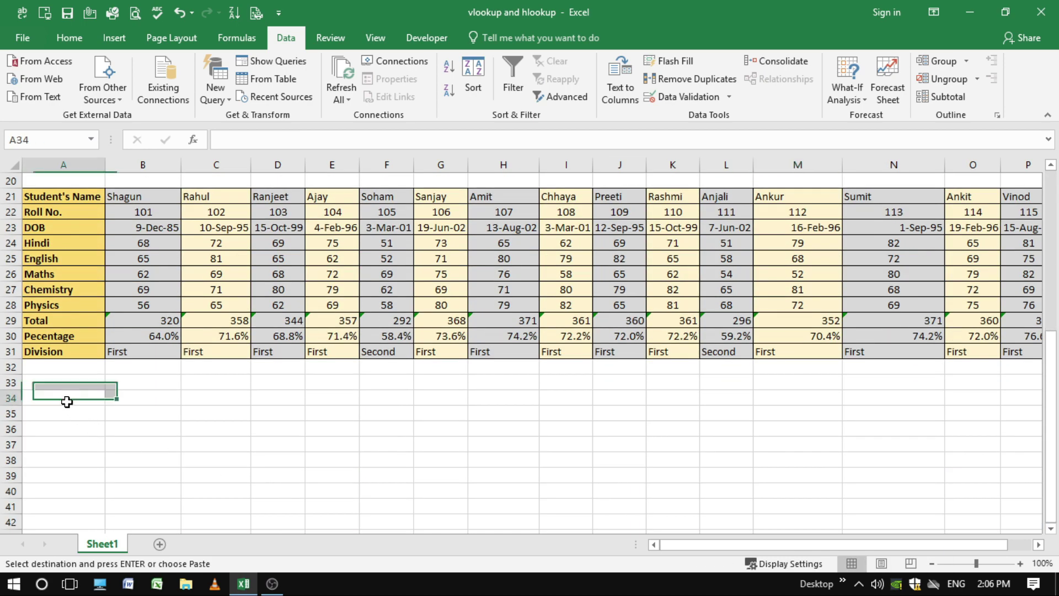
right_click(66, 402)
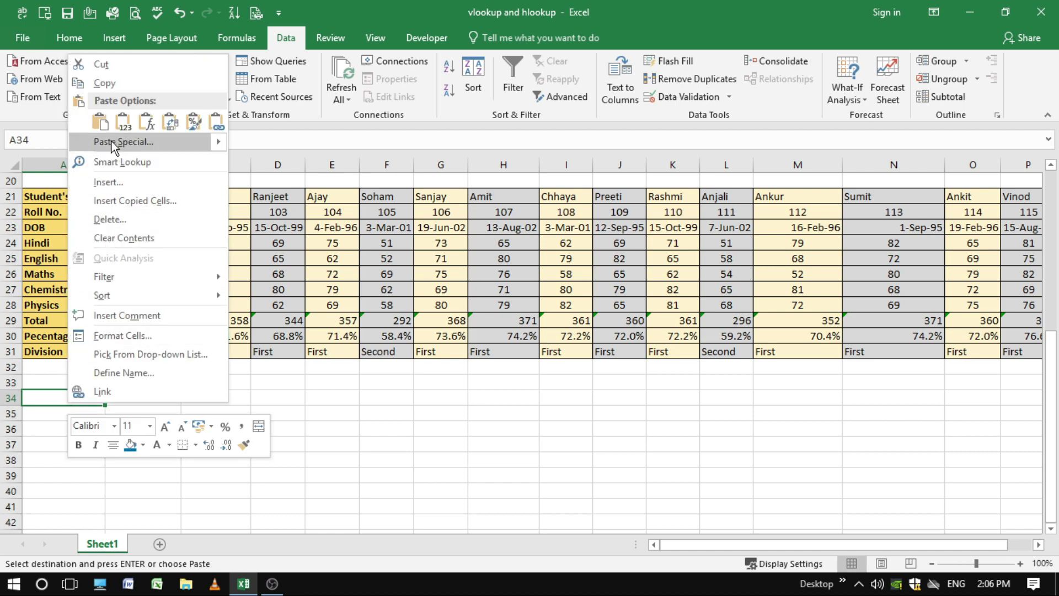
click(102, 113)
click(165, 428)
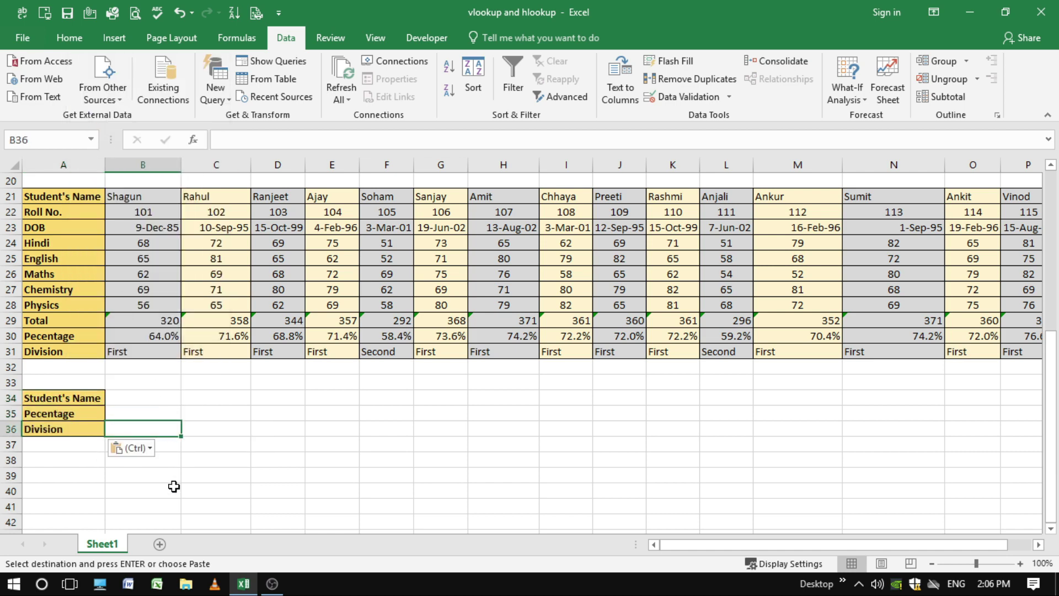
click(172, 485)
- Add a list data validation to B34 using the student names in =$B$21:$P$21 as the source
click(156, 404)
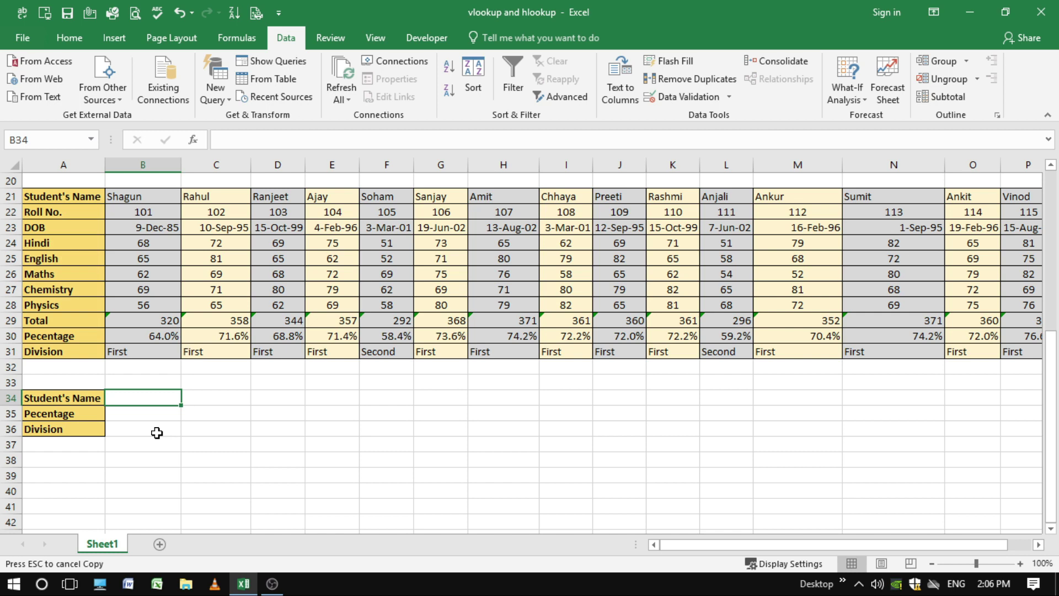
click(706, 98)
click(260, 404)
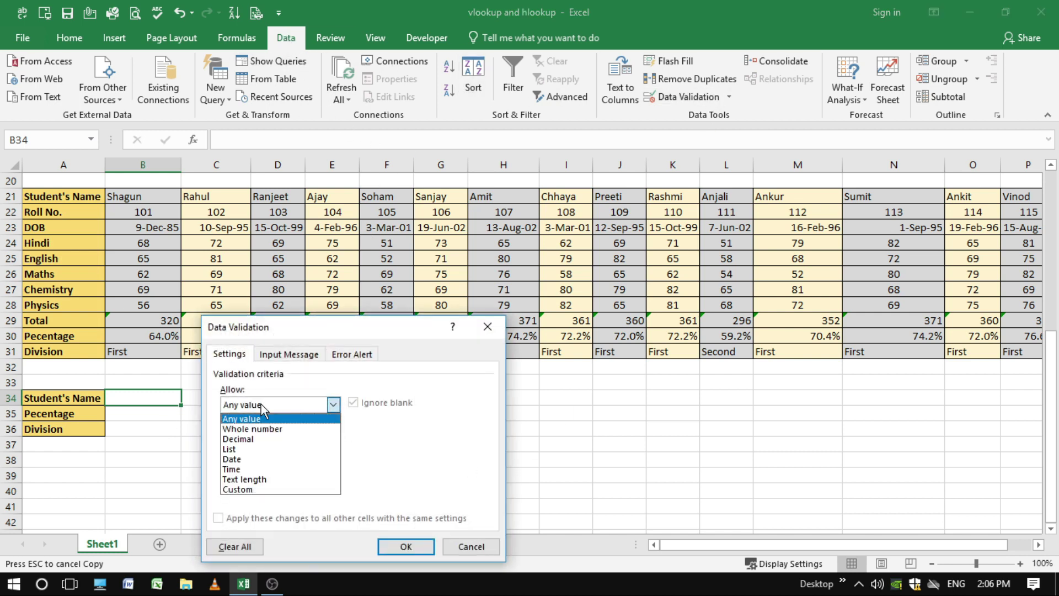
click(255, 445)
click(243, 468)
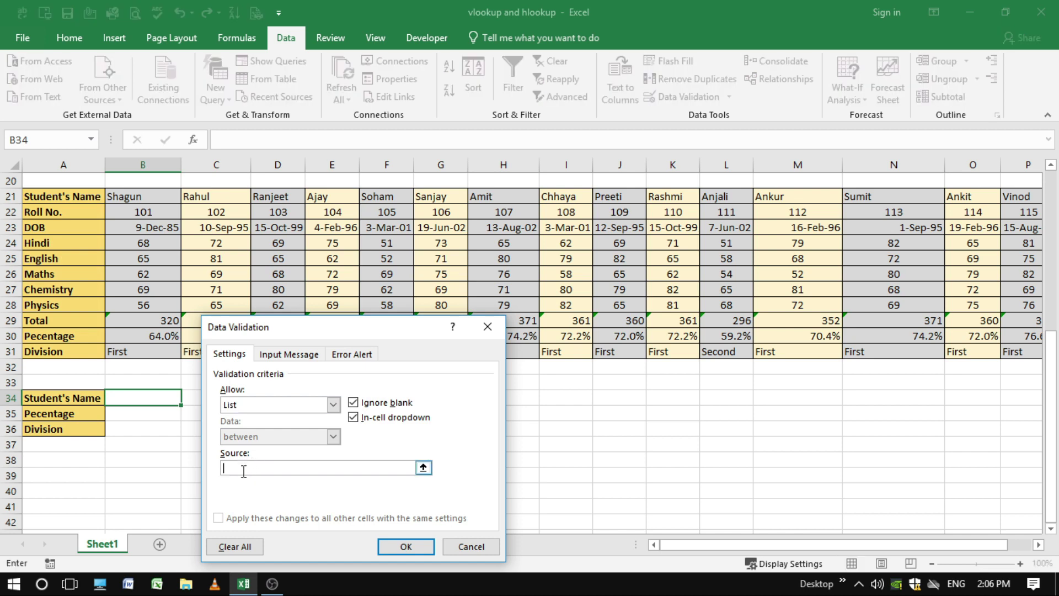
scroll(145, 290, up, 2)
click(146, 292)
drag(145, 292, 864, 292)
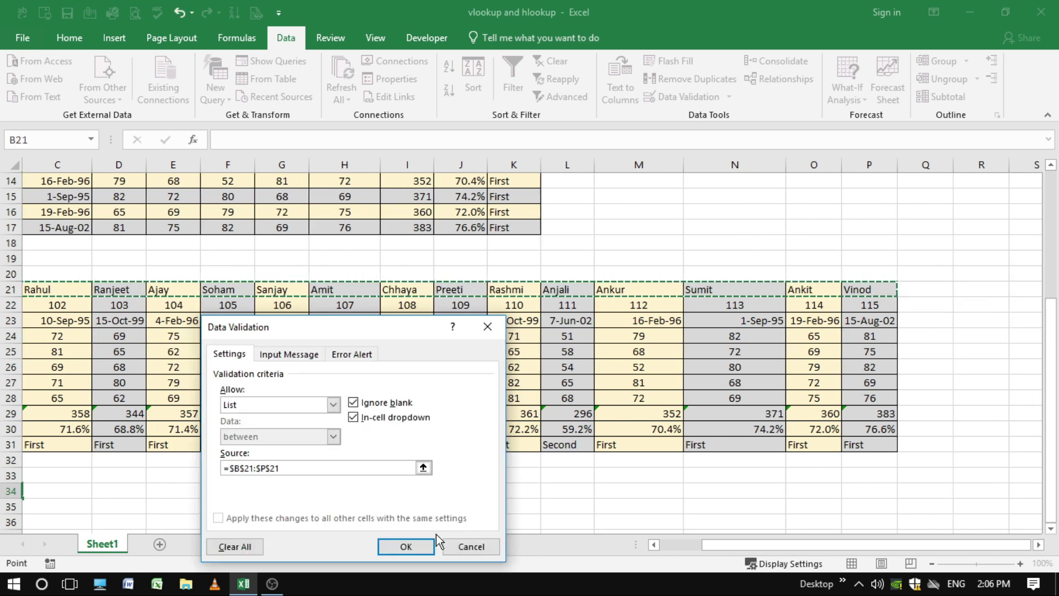
click(406, 546)
drag(803, 551, 754, 552)
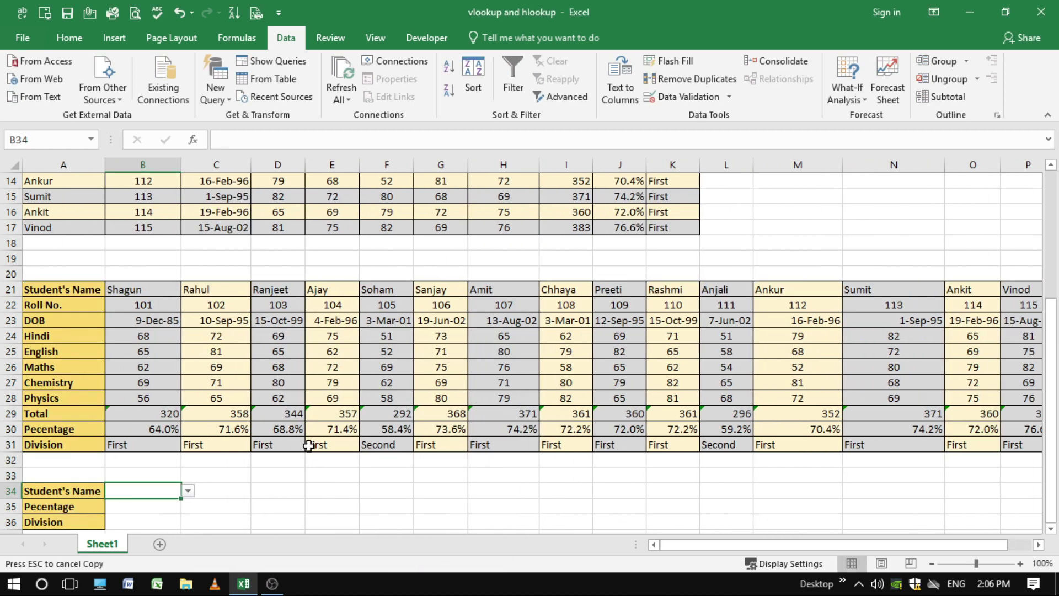
scroll(191, 436, down, 1)
click(188, 445)
click(154, 462)
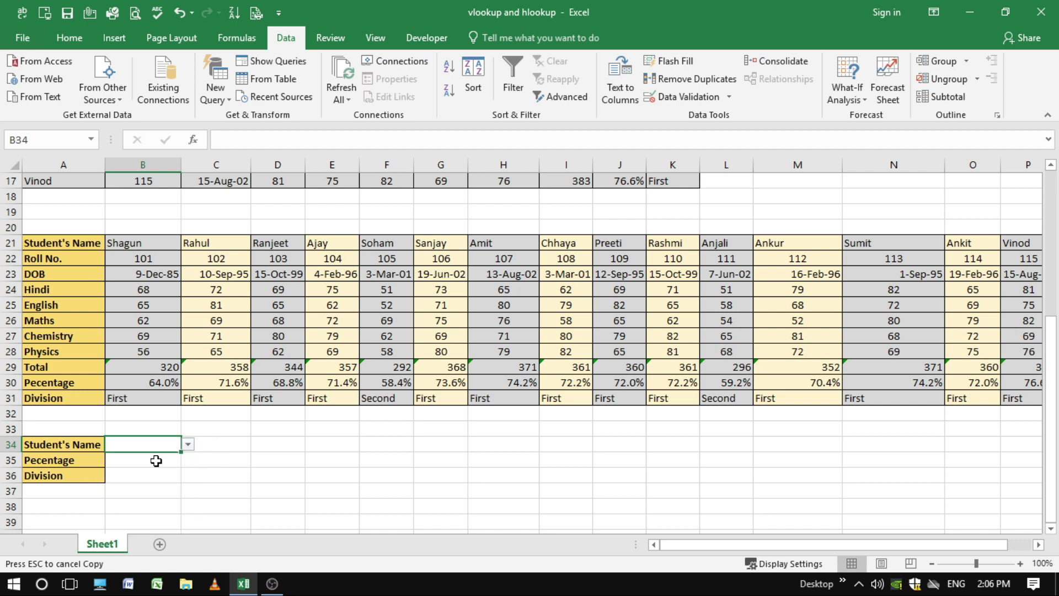
- Enter =HLOOKUP(B34,A21:P31,10,0) in B35 to look up the selected student's Pecentage
click(154, 461)
text(=HLOOKUP)
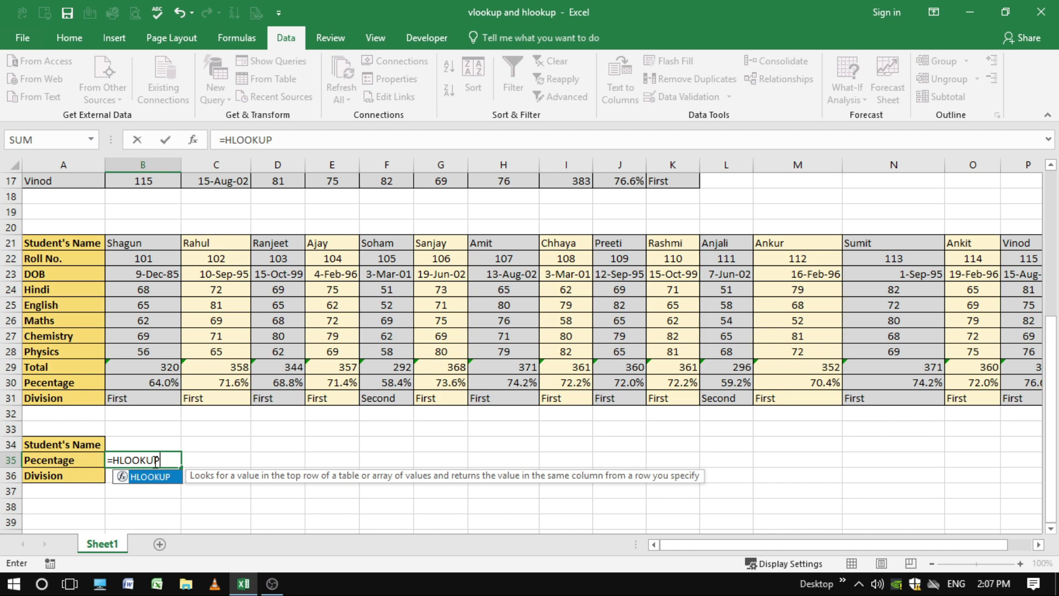
text(()
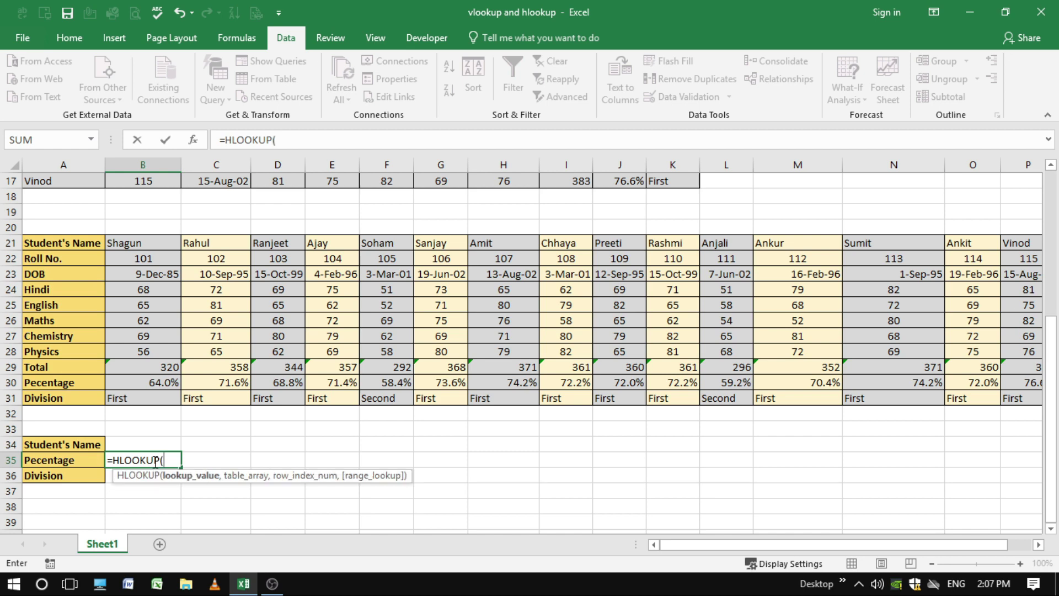
click(150, 447)
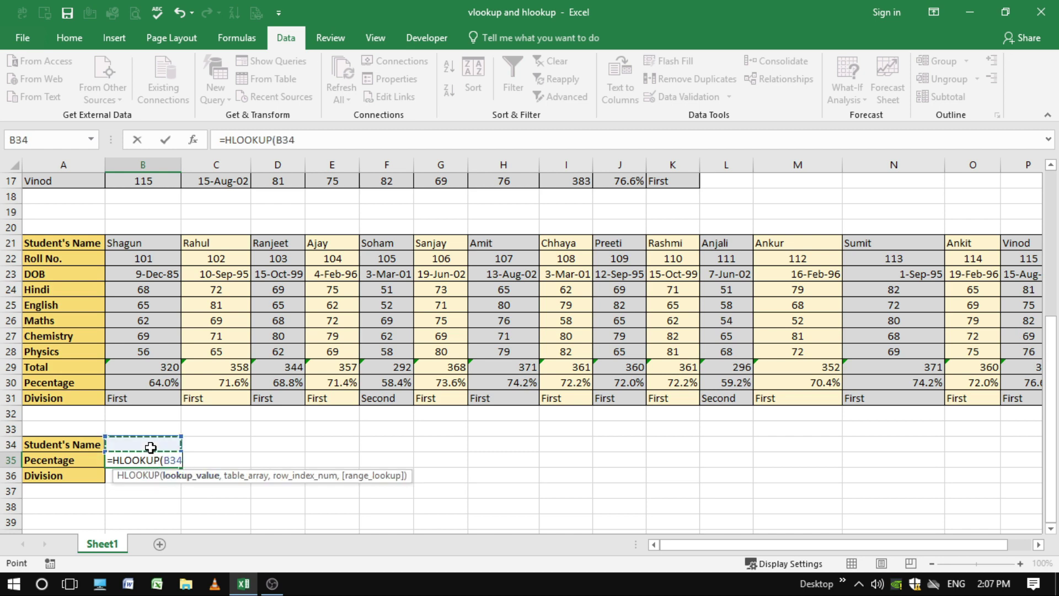
text(,)
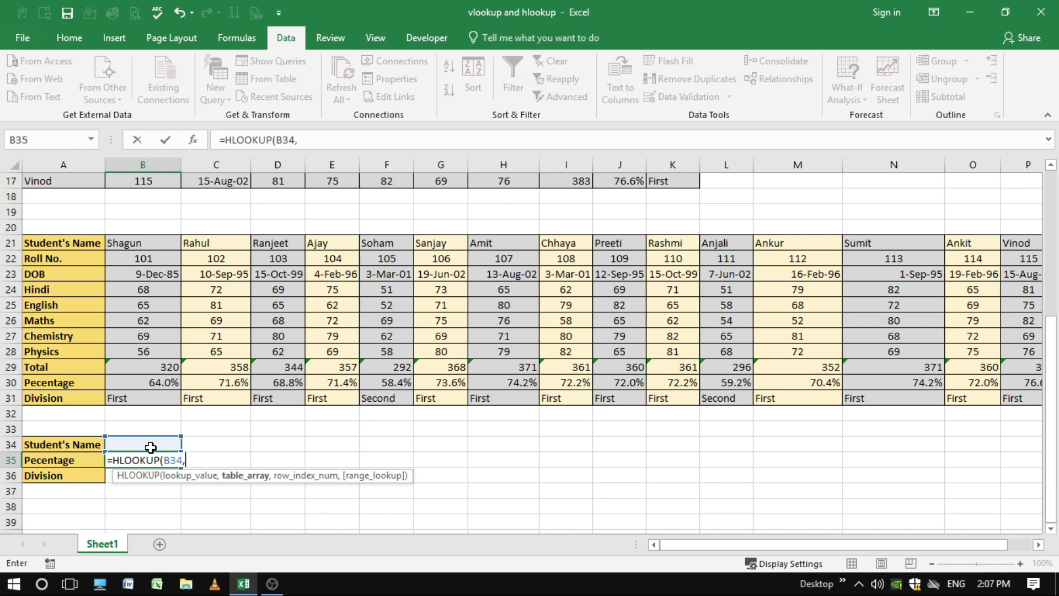
drag(77, 244, 1042, 402)
text(,)
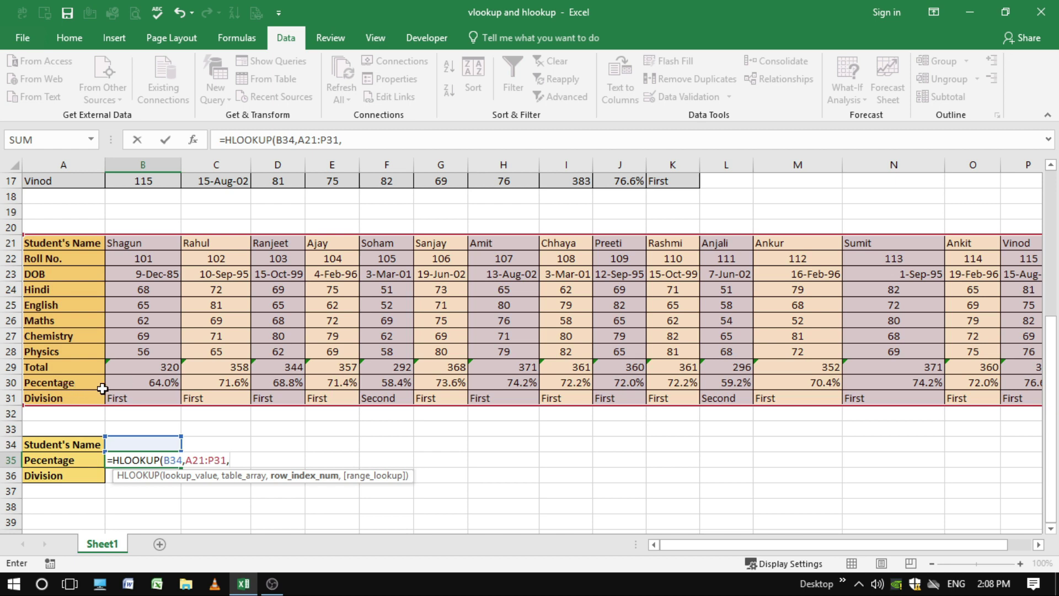
text(,)
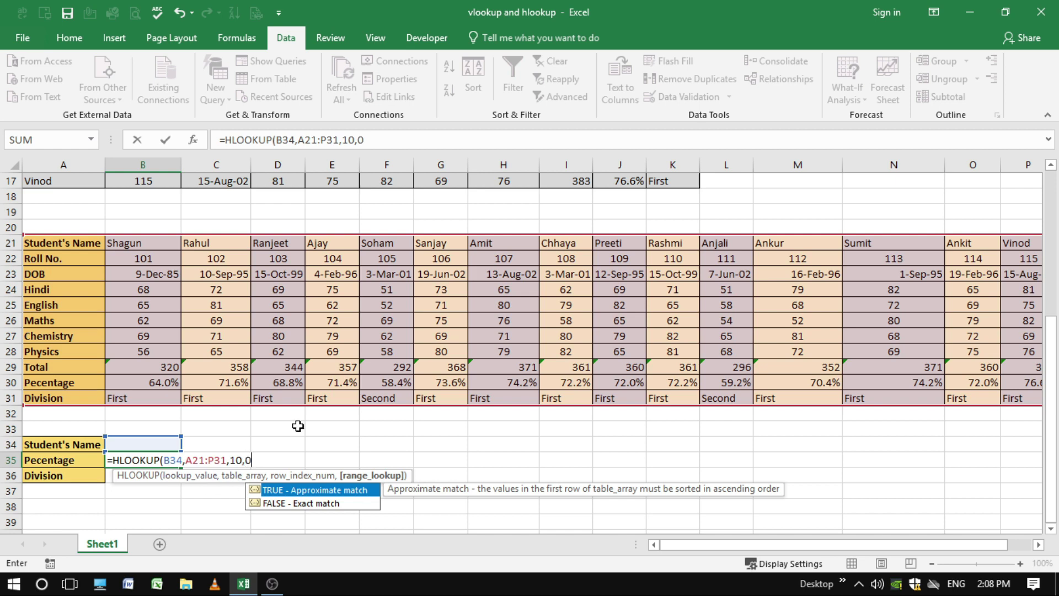
text(0))
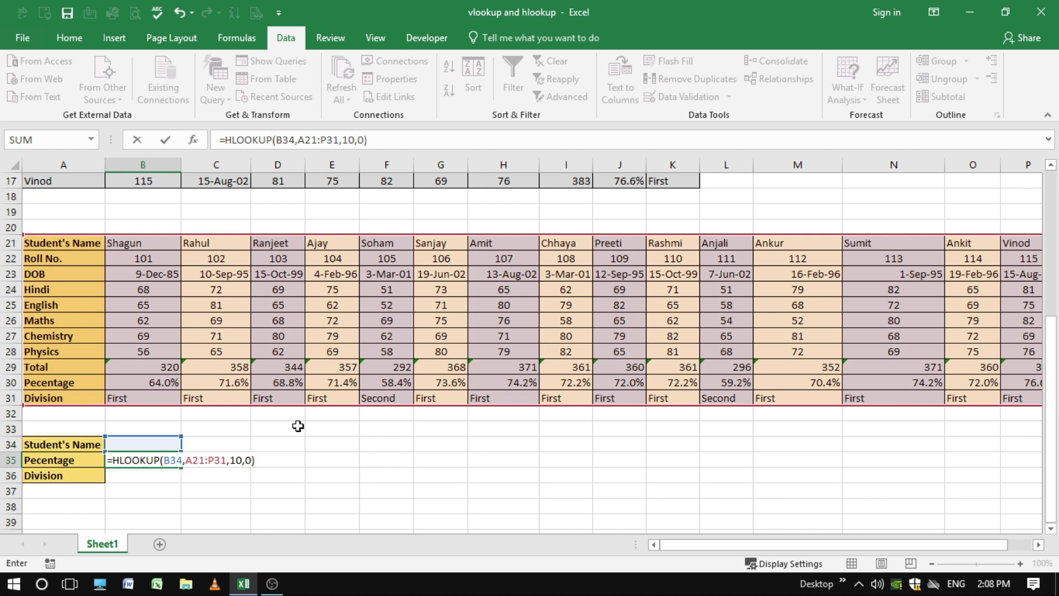
key(Return)
- Choose the student from column D of the transposed table in B34 and format B35 as a percentage with two decimals
click(163, 462)
click(160, 444)
click(188, 444)
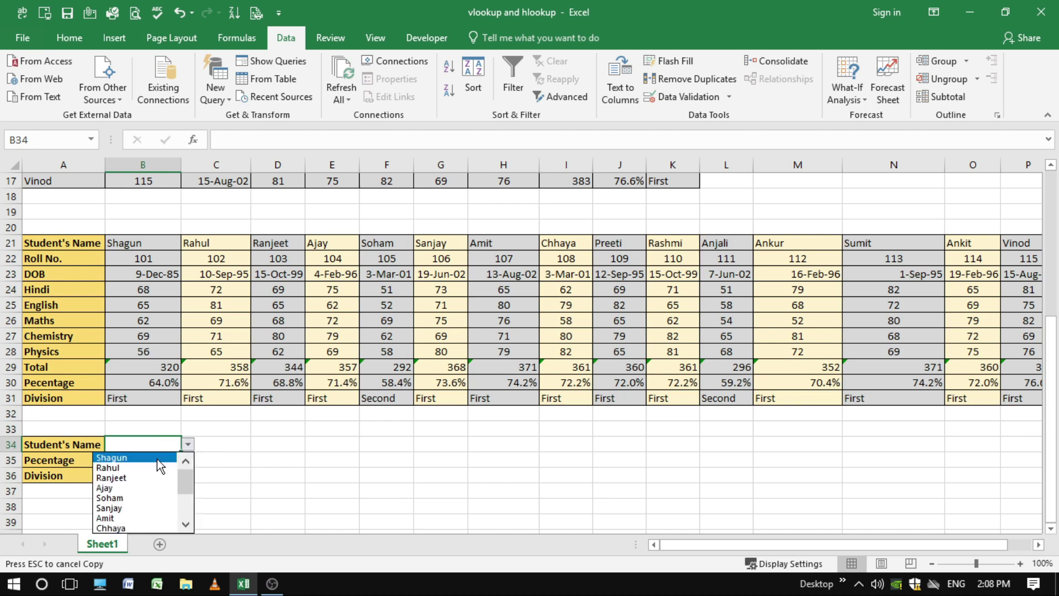
click(147, 478)
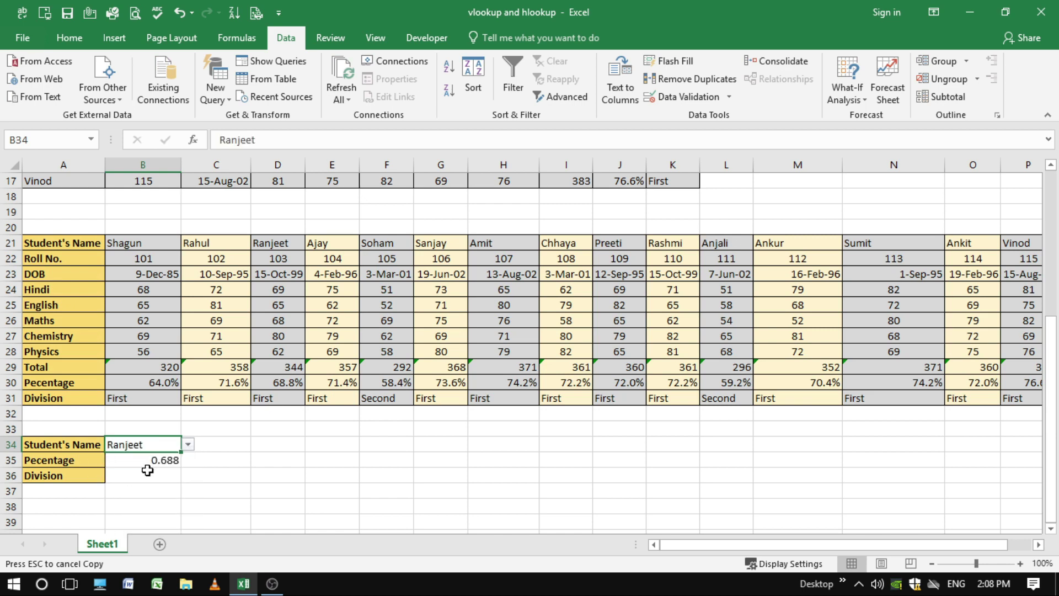
click(166, 463)
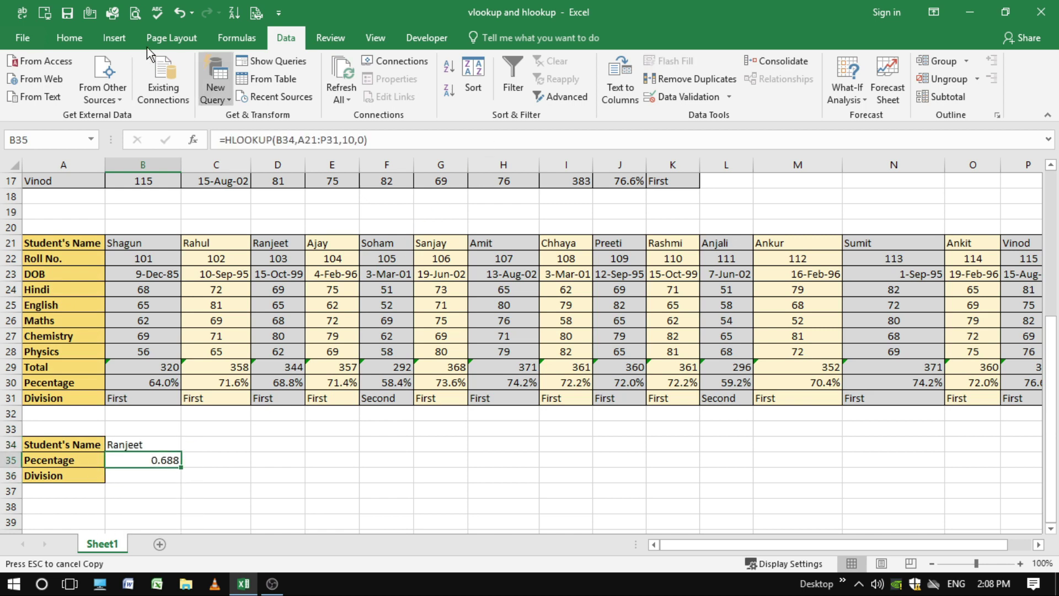
click(69, 36)
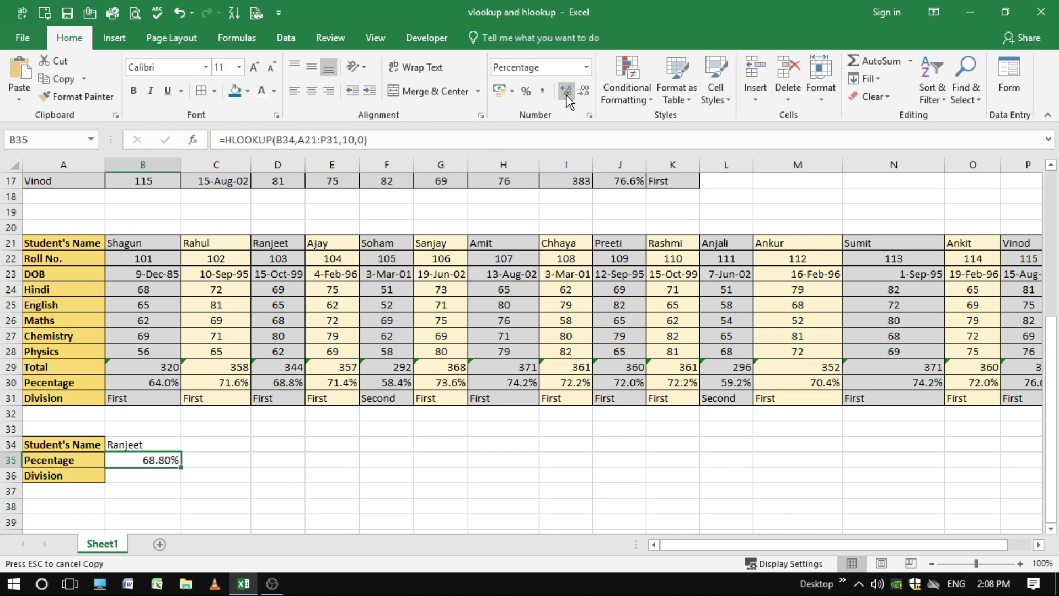
- Start an HLOOKUP in B36 using the Function Arguments dialog, with B34 as Lookup_value and A21:P31 as Table_array
click(160, 480)
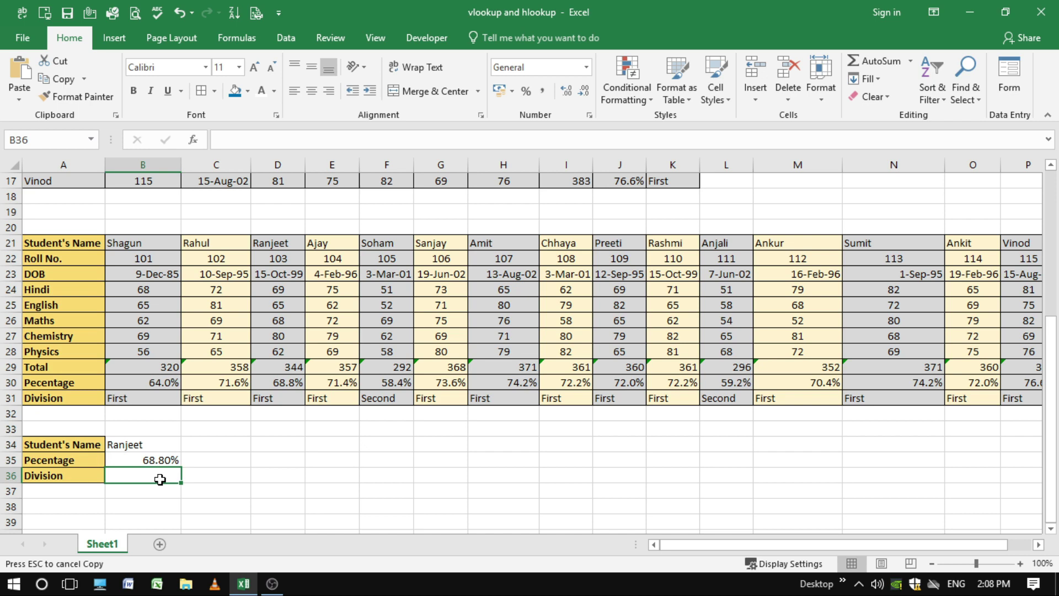
text(=HLOOK)
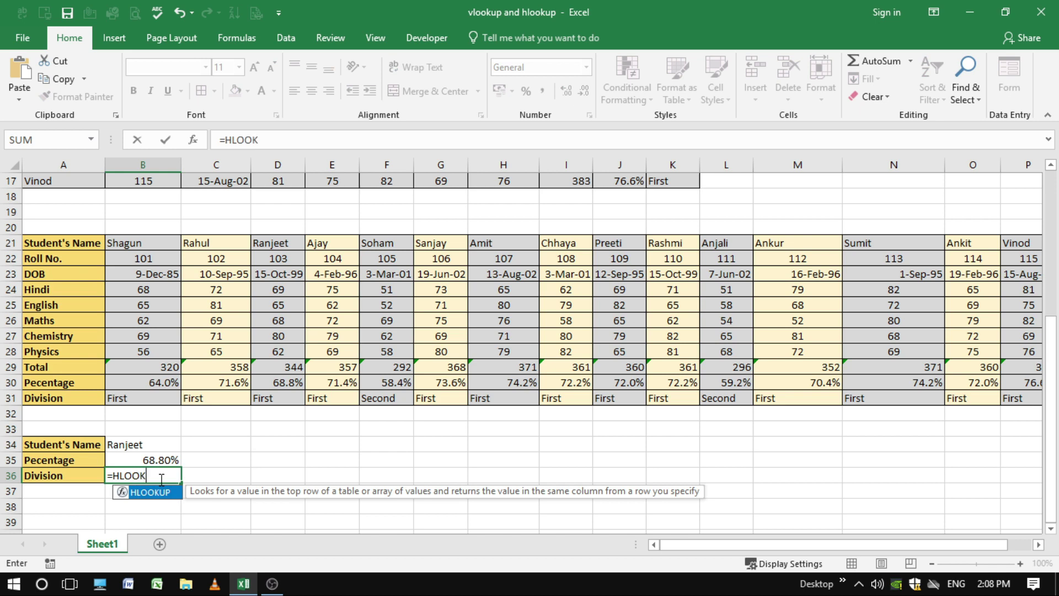
text(UP)
key(ctrl+a)
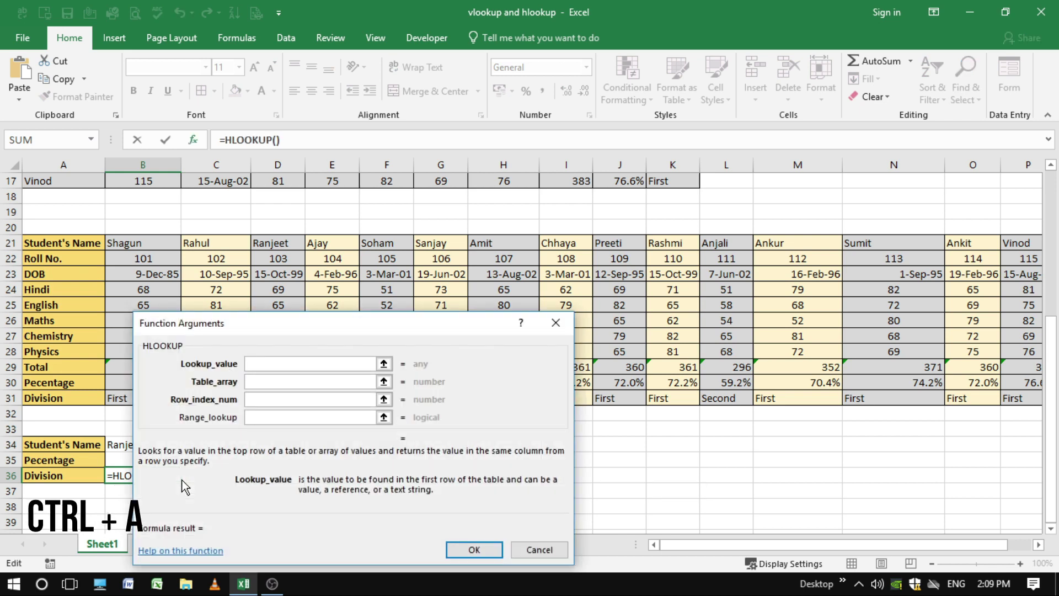
drag(279, 330, 404, 216)
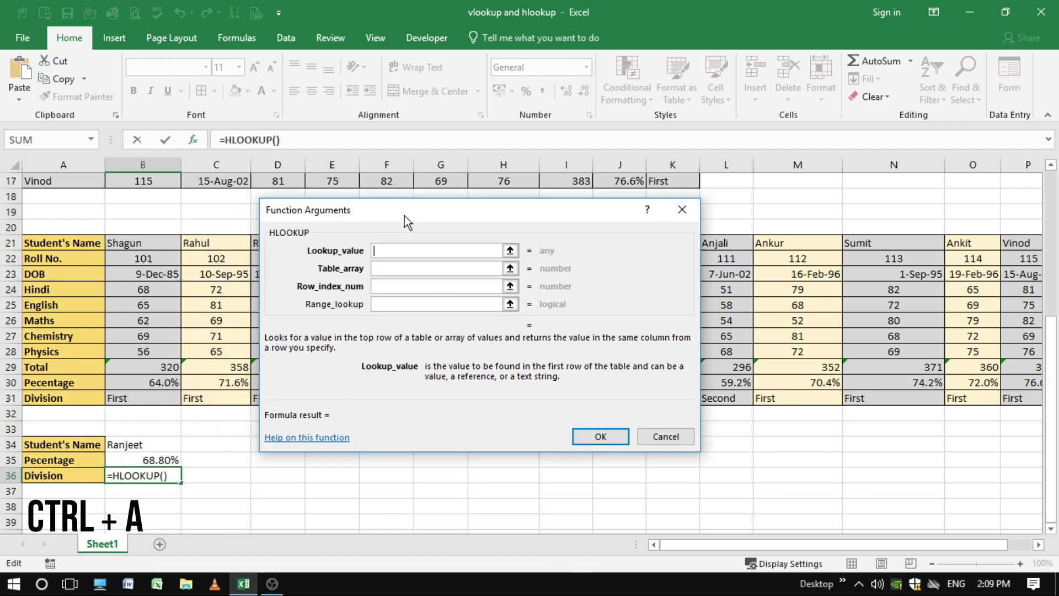
click(147, 448)
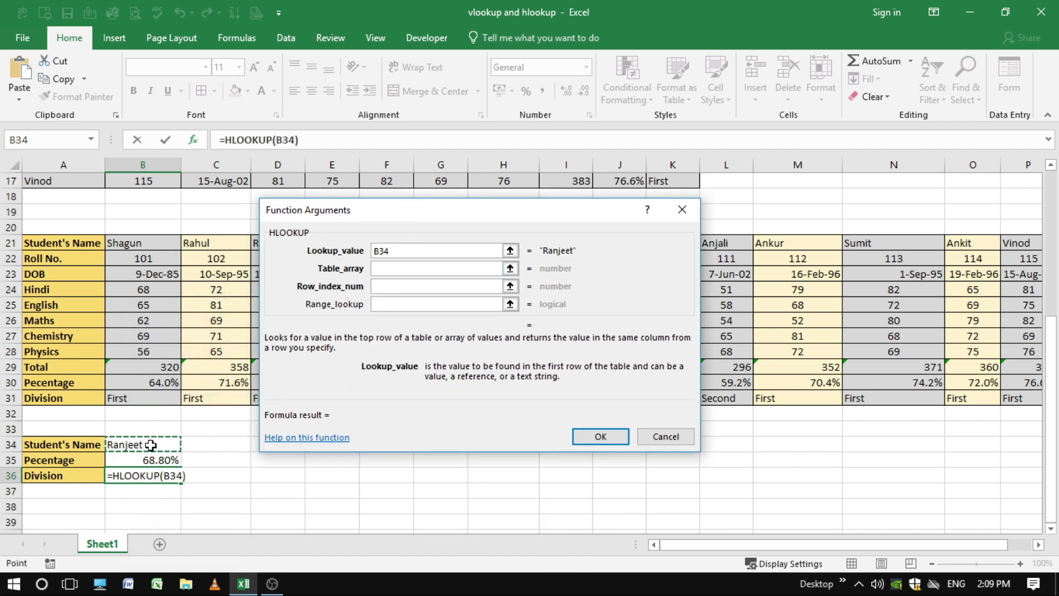
click(384, 268)
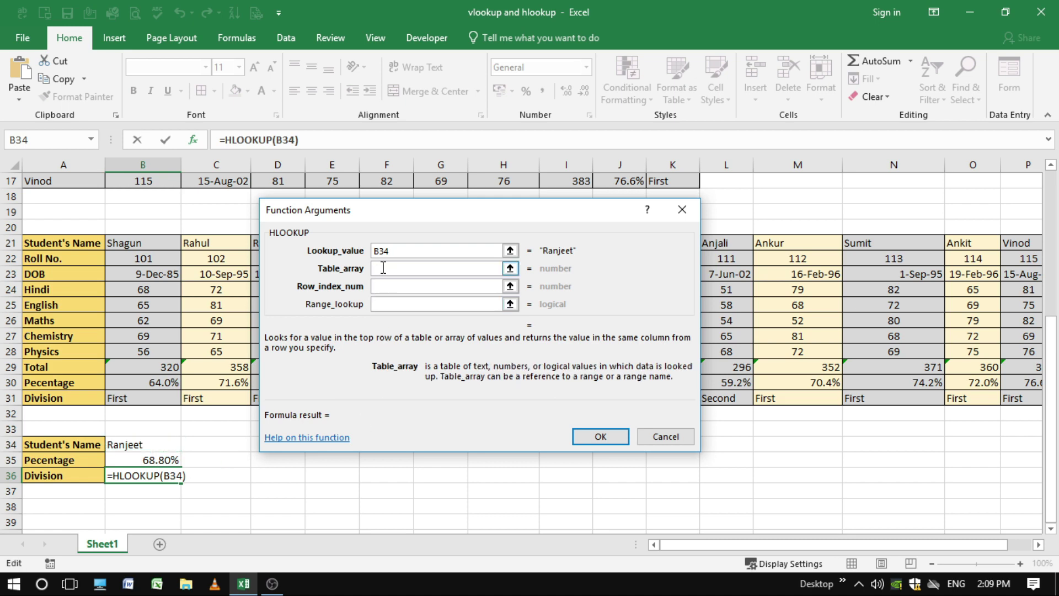
drag(81, 246, 967, 407)
drag(960, 404, 960, 403)
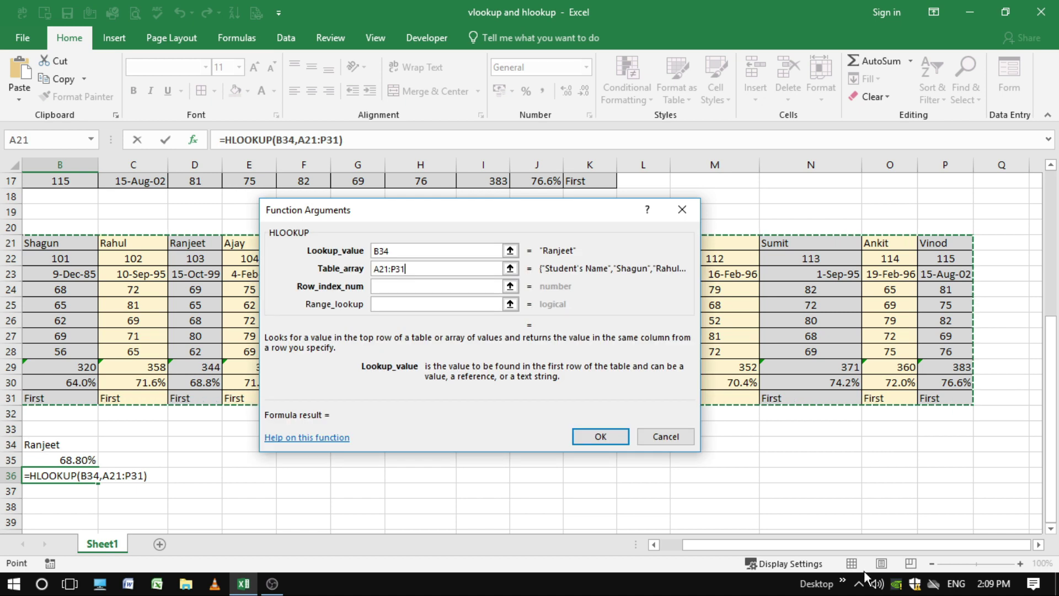
drag(802, 545, 734, 544)
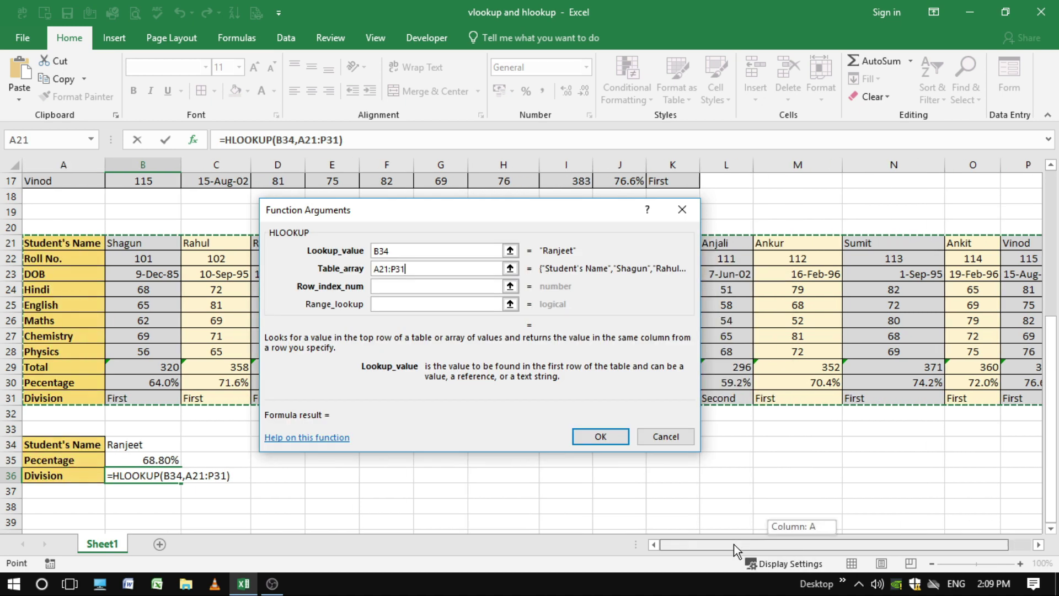
- Complete the Division HLOOKUP in B36 with Row_index_num 11 and Range_lookup 0
click(378, 286)
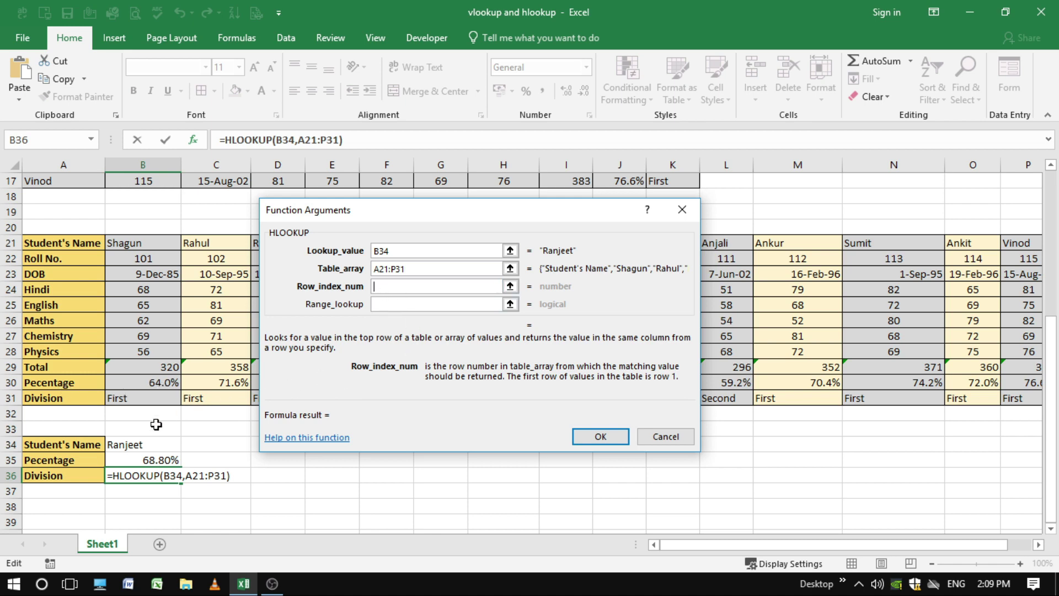
text(11)
click(392, 305)
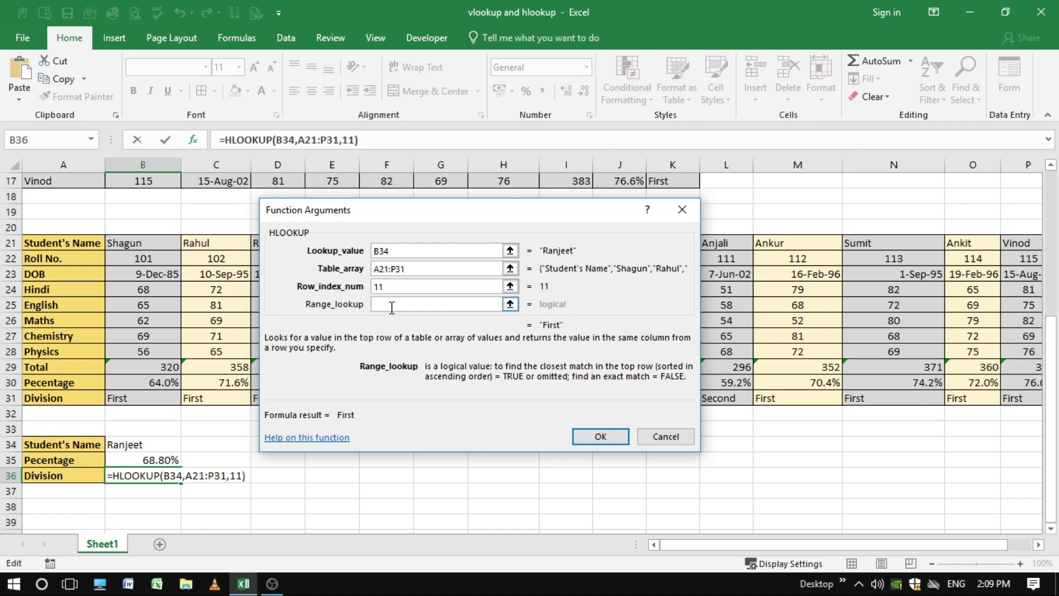
text(0)
drag(429, 210, 558, 253)
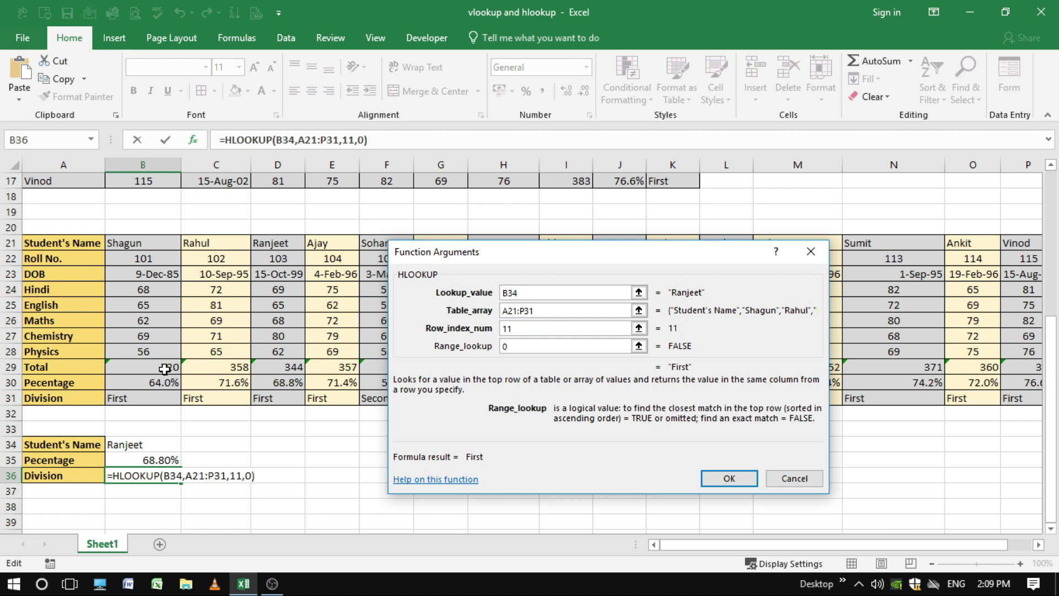
click(728, 478)
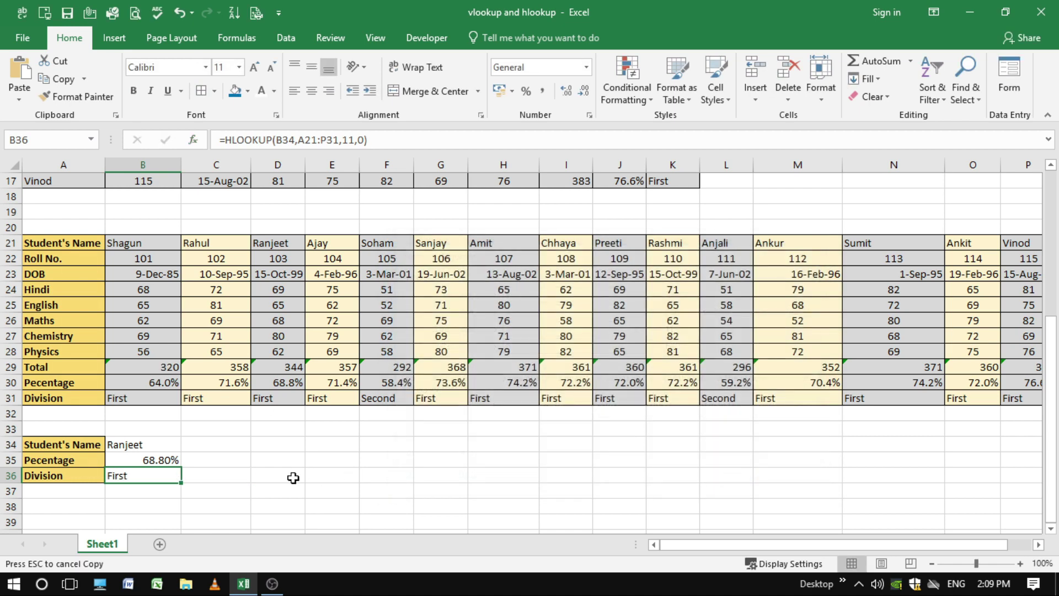
- Add the label TOTAL in A37, directly below the Division label of the HLOOKUP area
key(ctrl+c)
click(155, 492)
key(Left)
key(BackSpace)
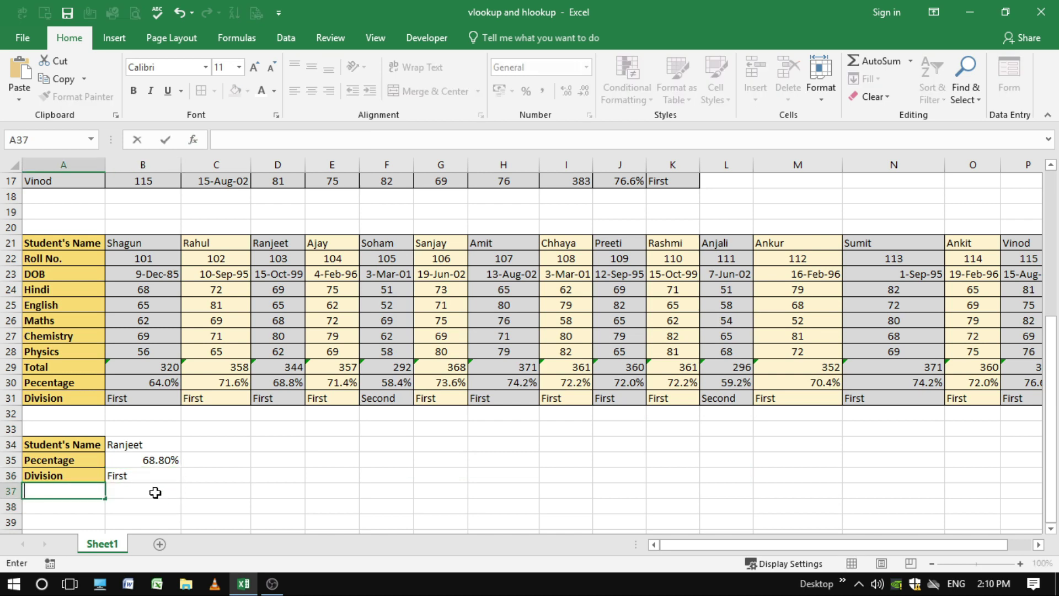
text(TOTAL)
key(Return)
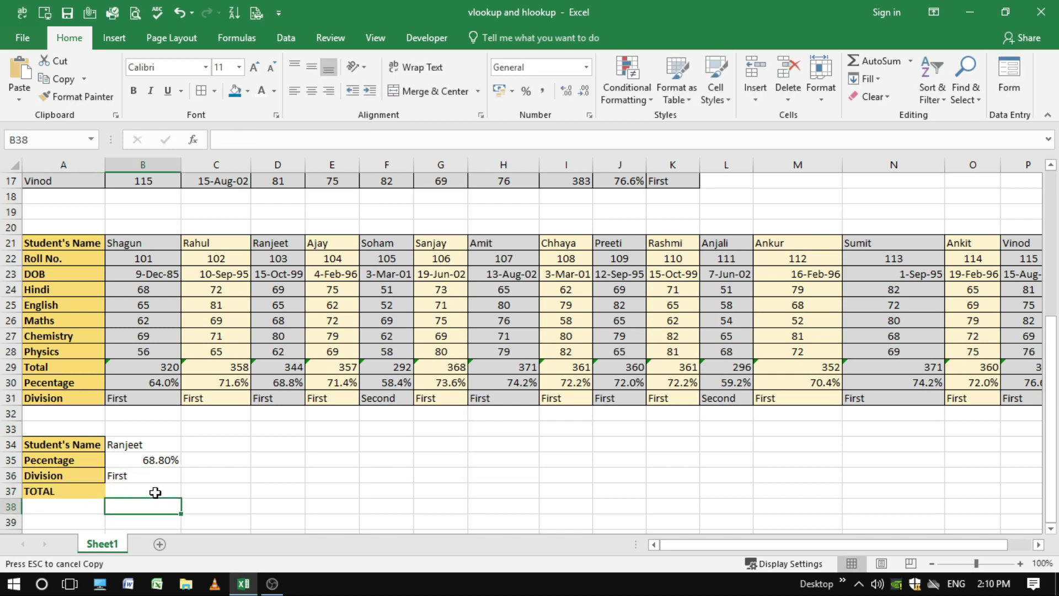
- Start an HLOOKUP in B37 using the Function Arguments dialog, with B34 as Lookup_value and A21:P31 as Table_array
click(155, 493)
text(=HLOOKUP)
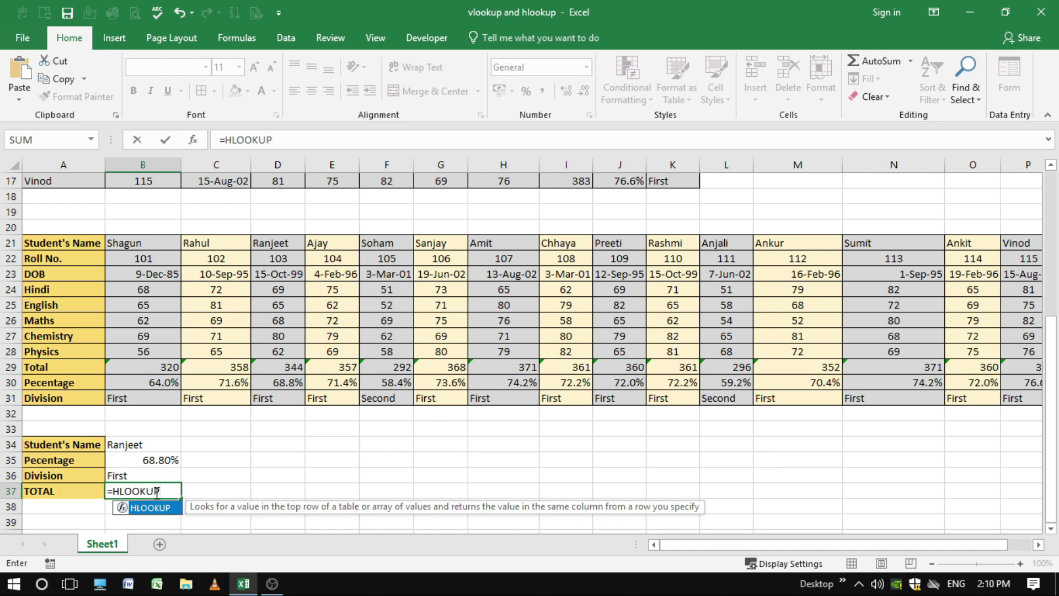
key(ctrl+a)
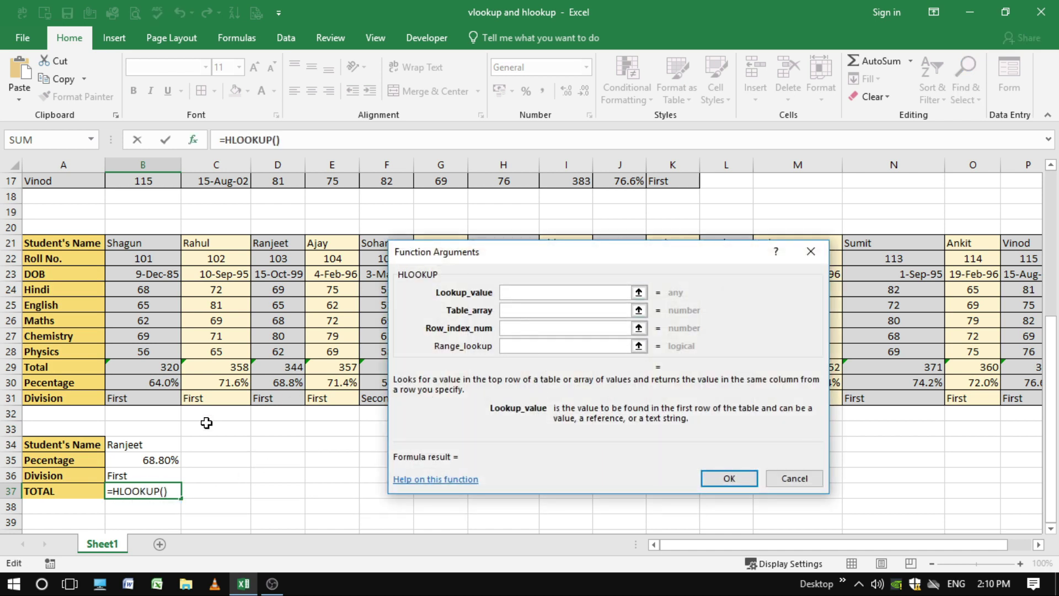
click(137, 445)
click(506, 310)
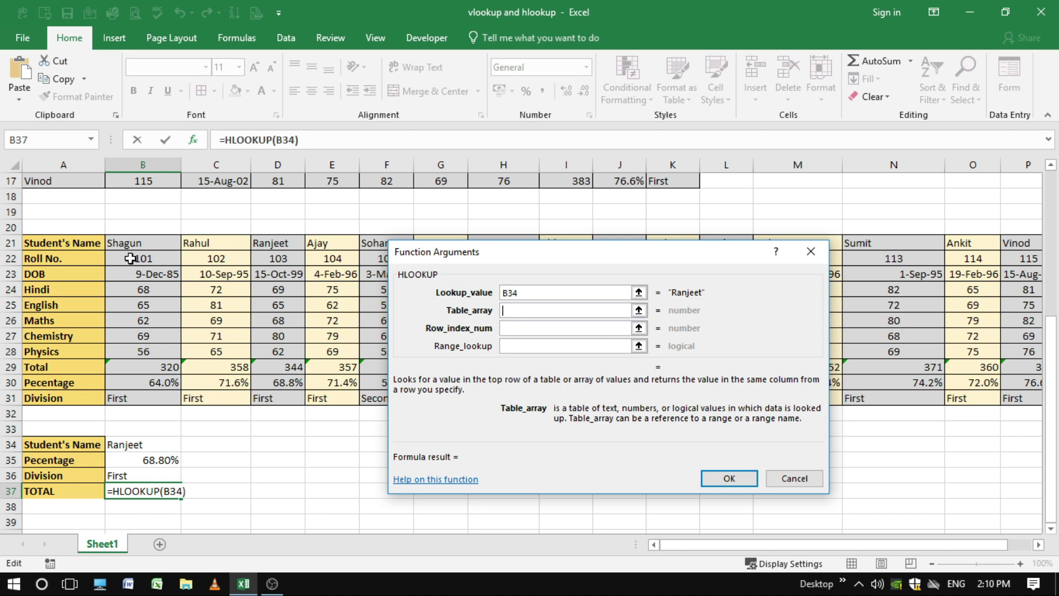
drag(88, 245, 1037, 402)
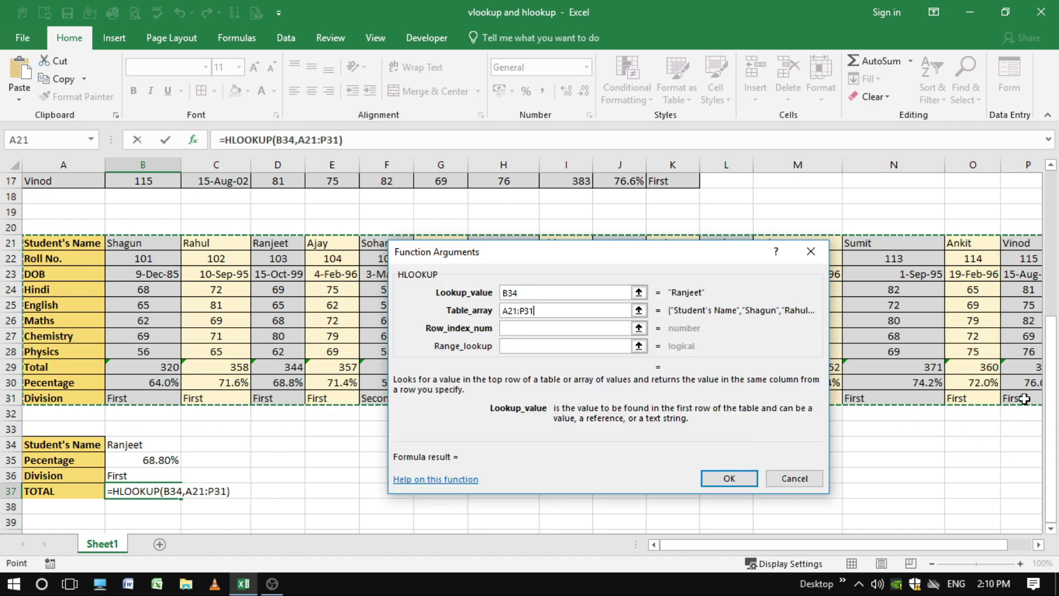
- Complete the TOTAL HLOOKUP in B37 with Row_index_num 9 and Range_lookup 0
click(514, 329)
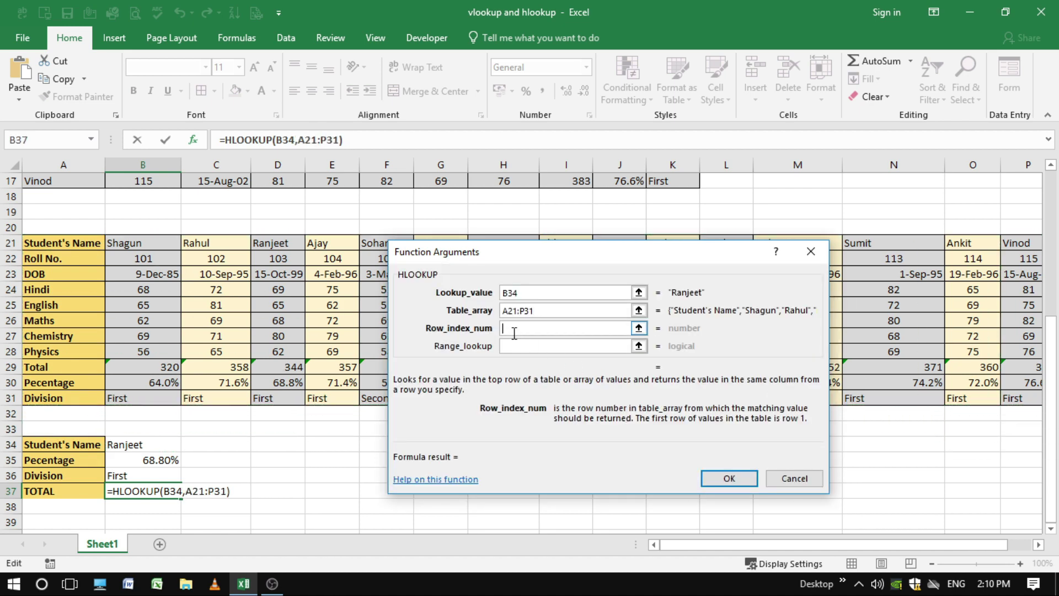
text(9)
click(519, 347)
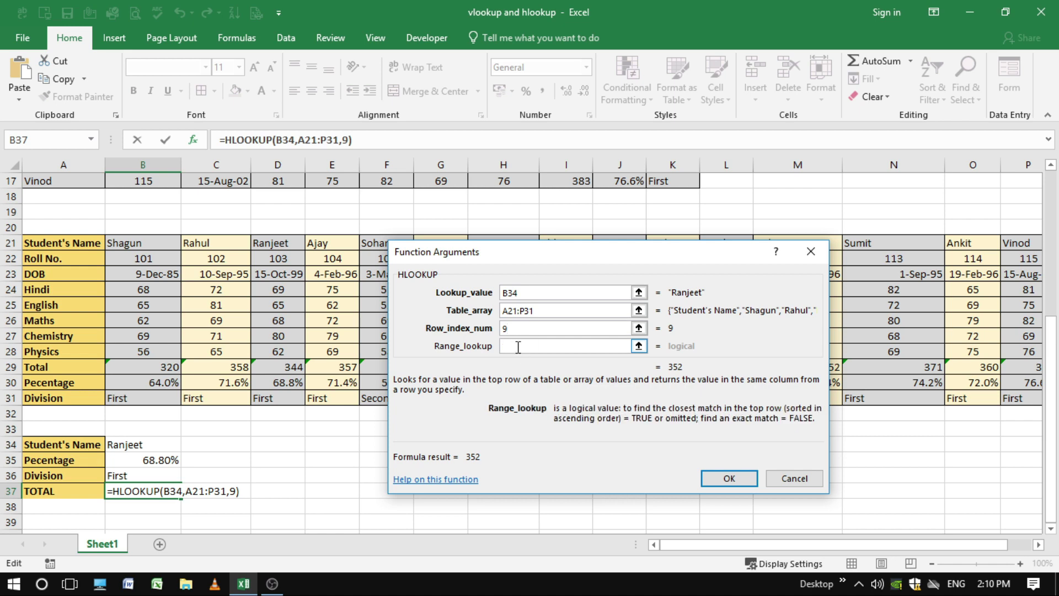
text(0)
click(729, 479)
click(160, 506)
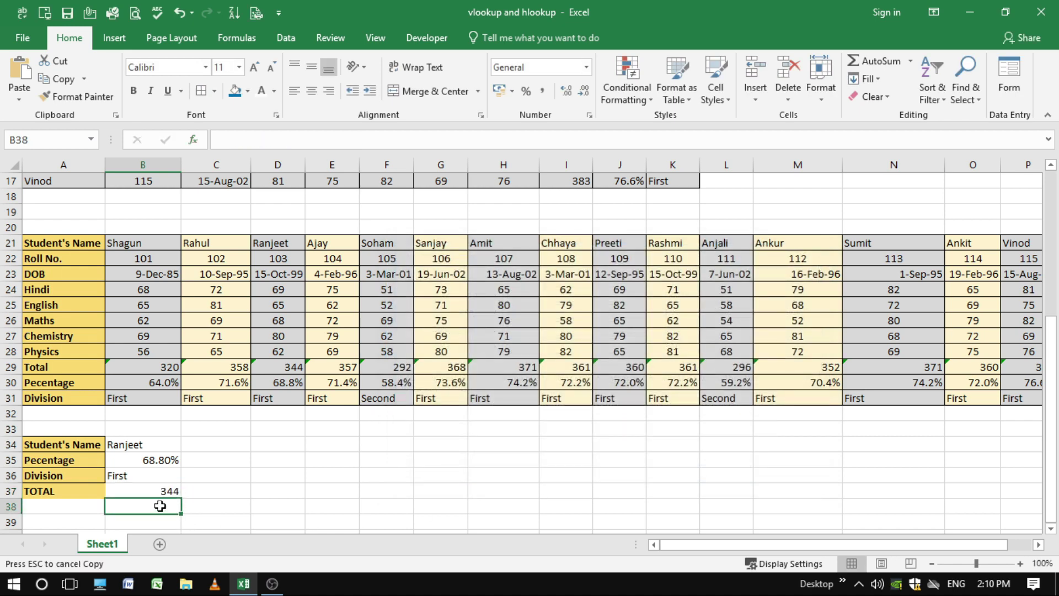
click(151, 492)
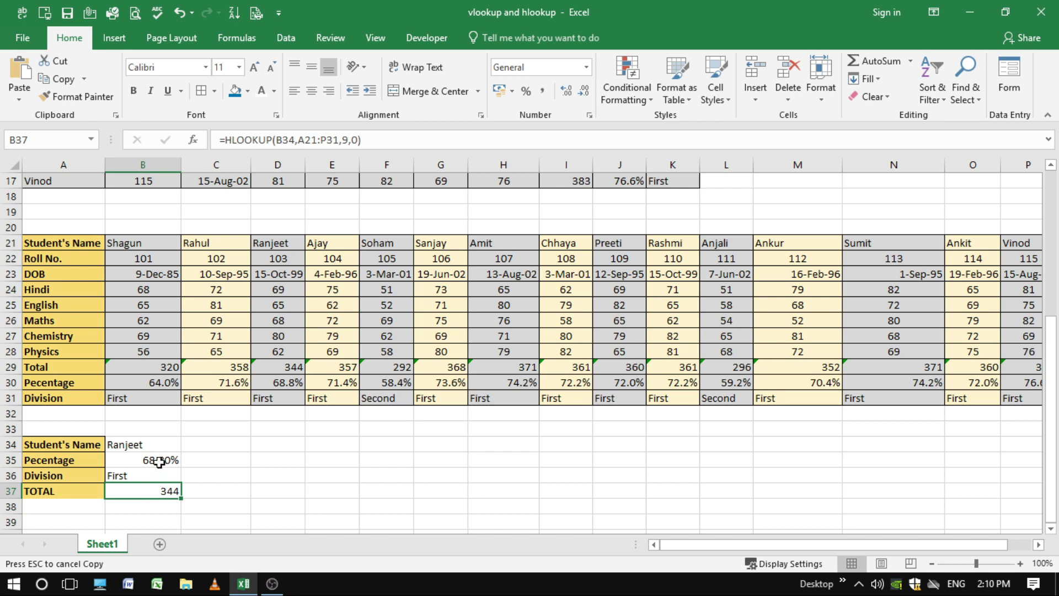
- Choose the first student in the B34 dropdown list, the one from column B of the transposed table
click(165, 445)
click(188, 444)
drag(190, 492, 186, 463)
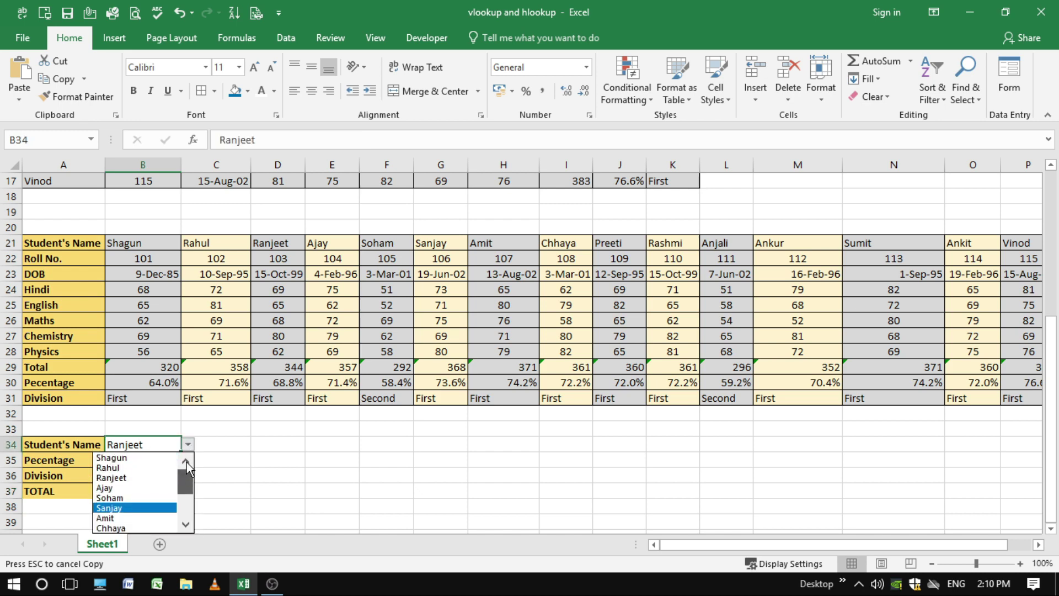
click(132, 459)
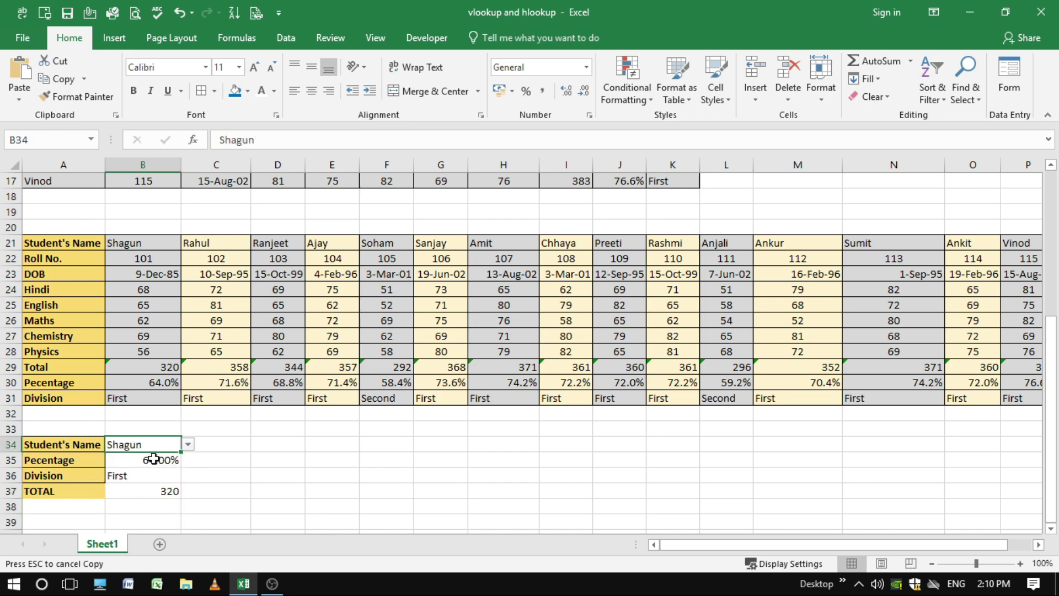
- Compare the total, percentage and division looked up in B35:B37 with the selected student's entries in column B of the transposed table
click(153, 460)
click(153, 445)
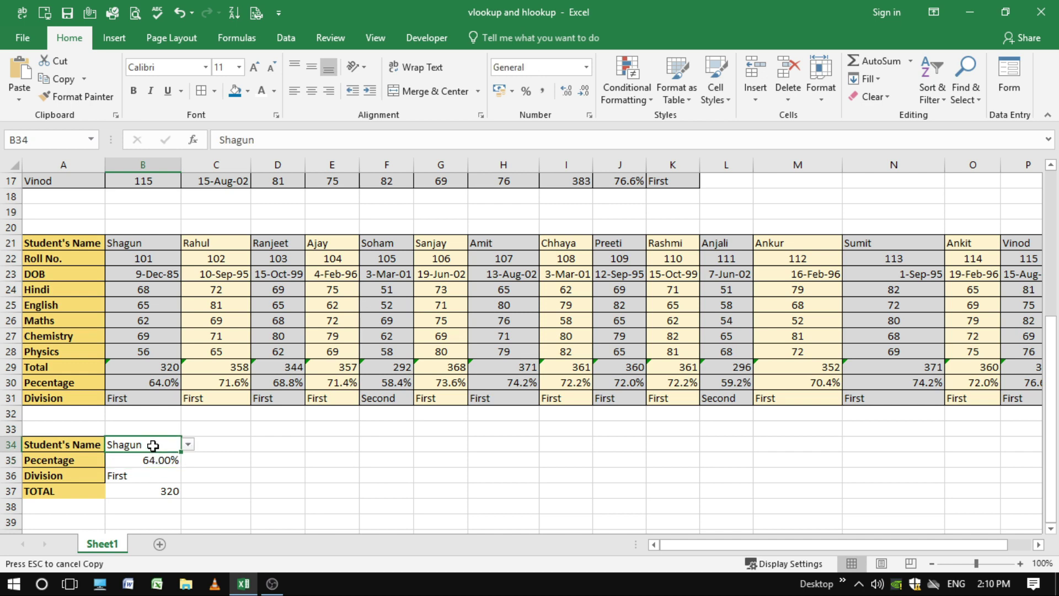
click(126, 244)
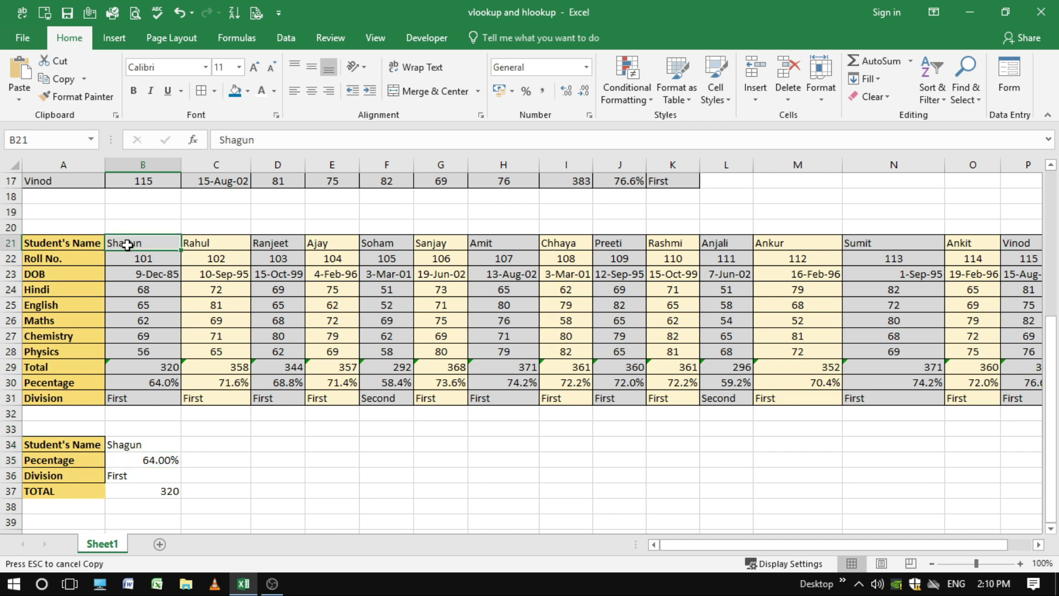
click(141, 367)
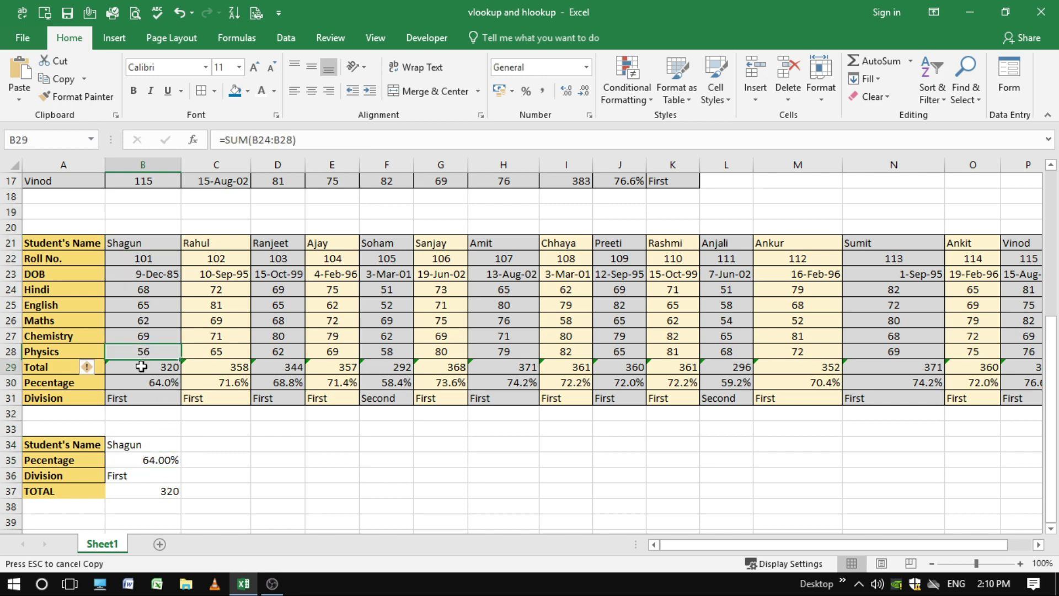
click(151, 492)
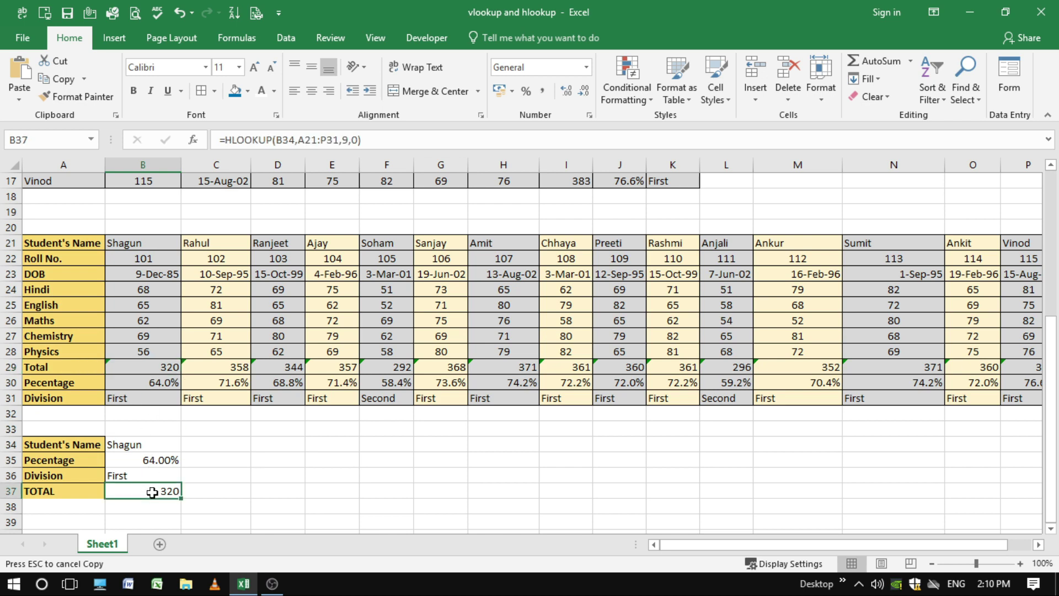
click(157, 384)
click(156, 462)
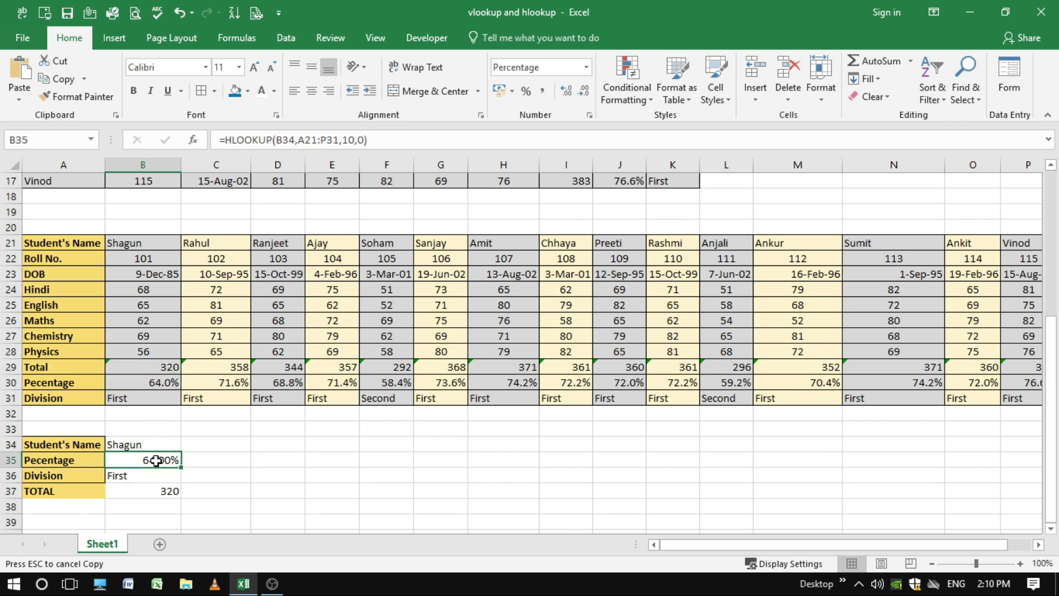
click(162, 399)
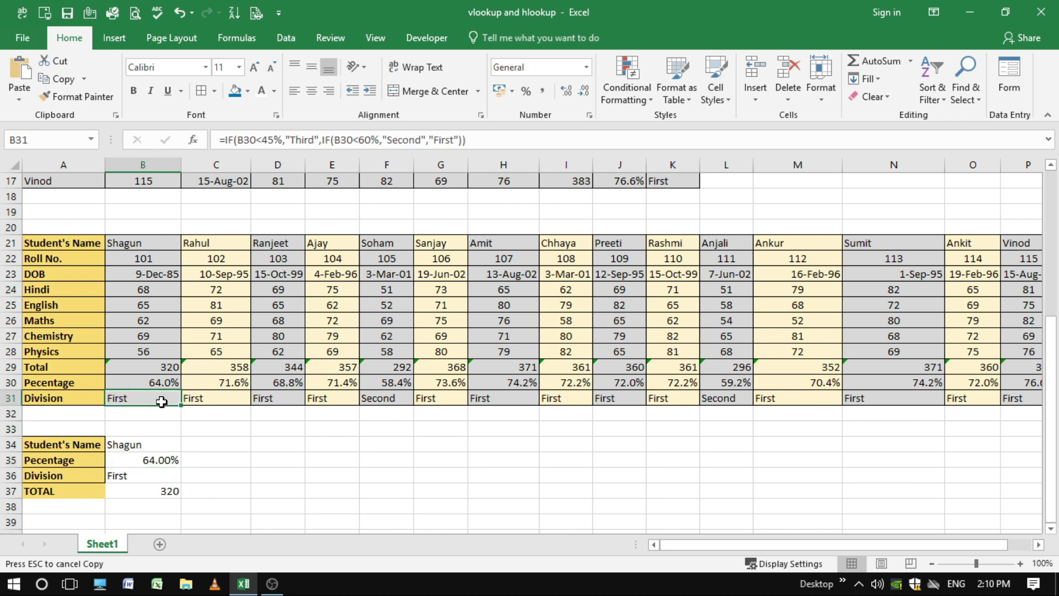
click(140, 475)
click(242, 477)
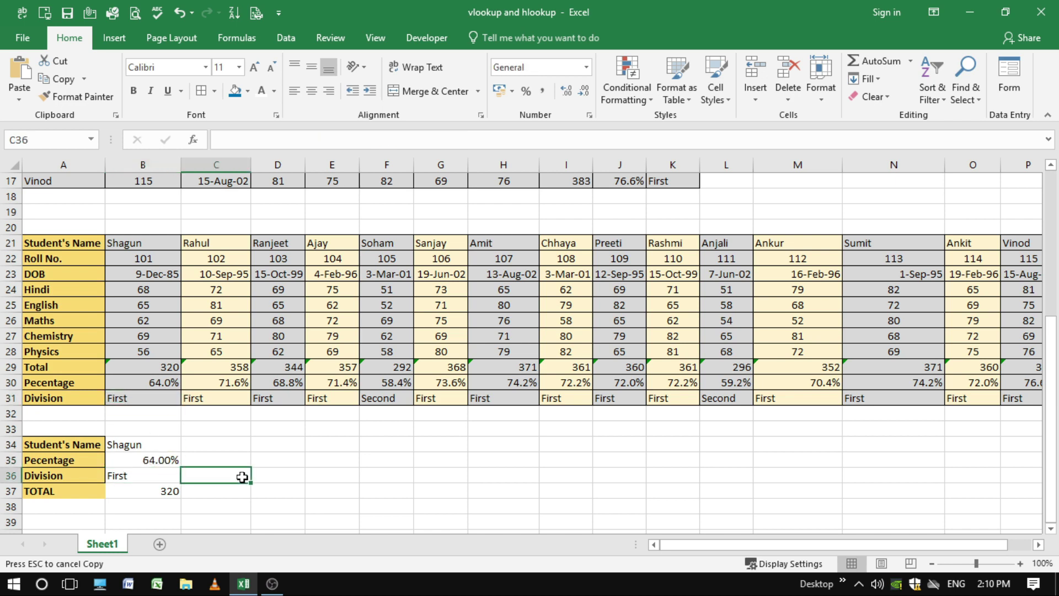